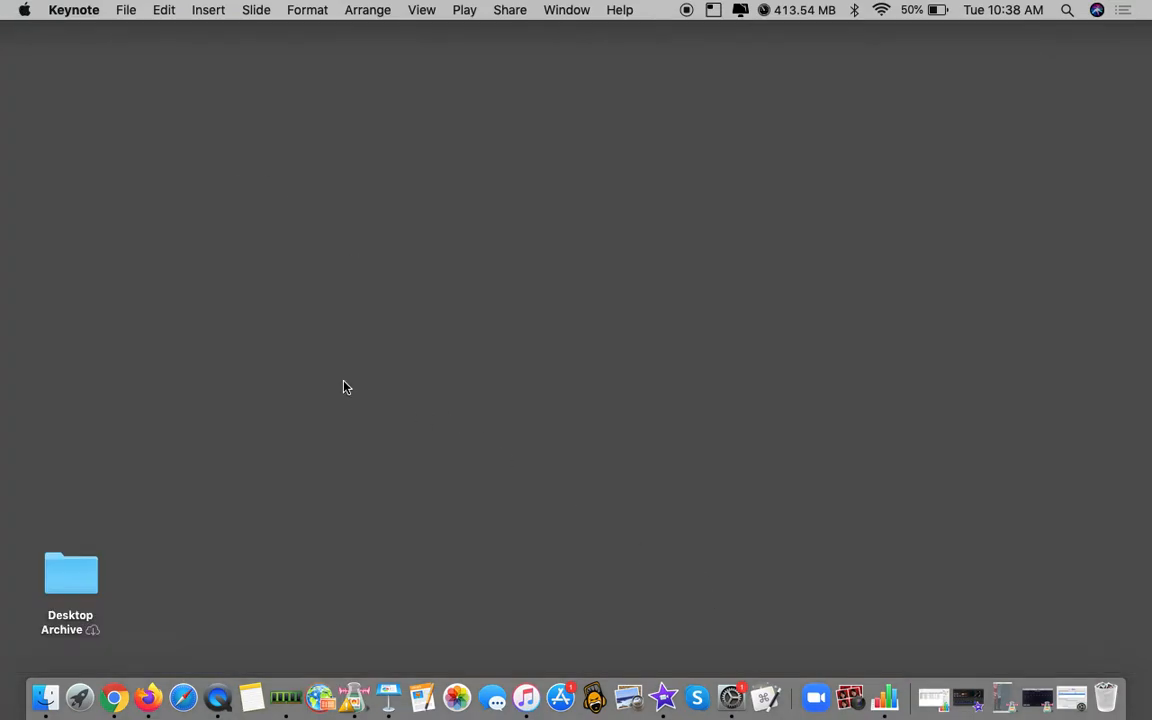
# Step: Create a new Keynote presentation and delete the title and subtitle placeholders from its first slide
pyautogui.click(387, 694)
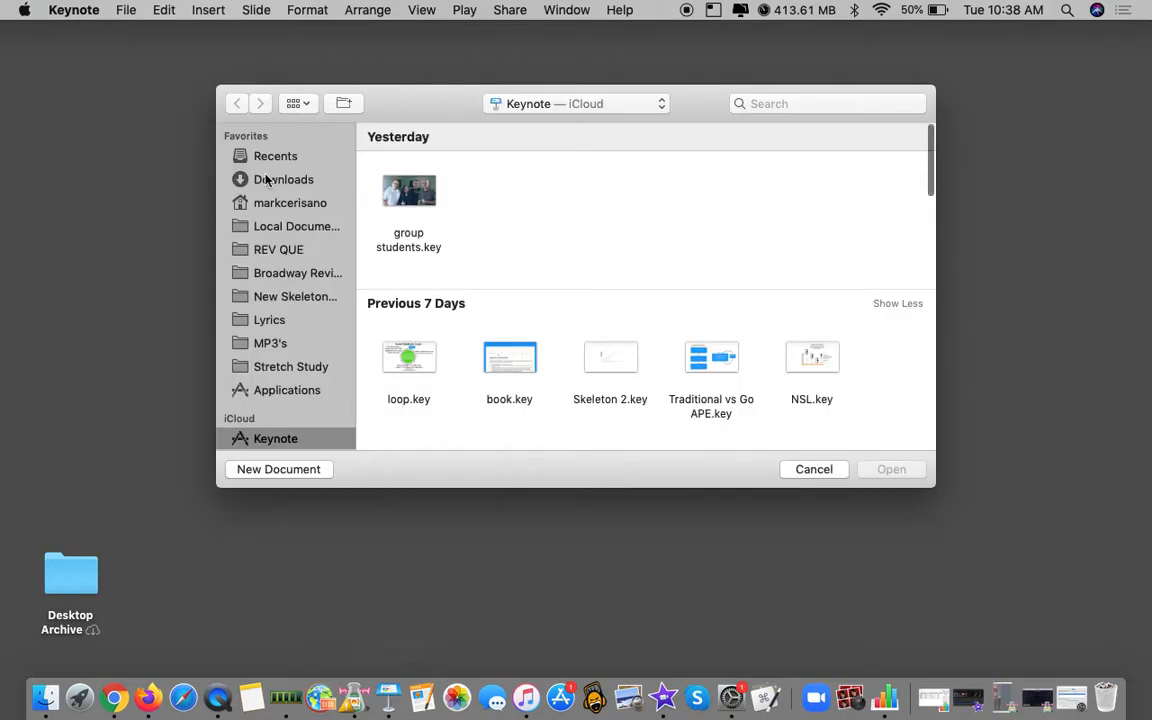
pyautogui.click(262, 467)
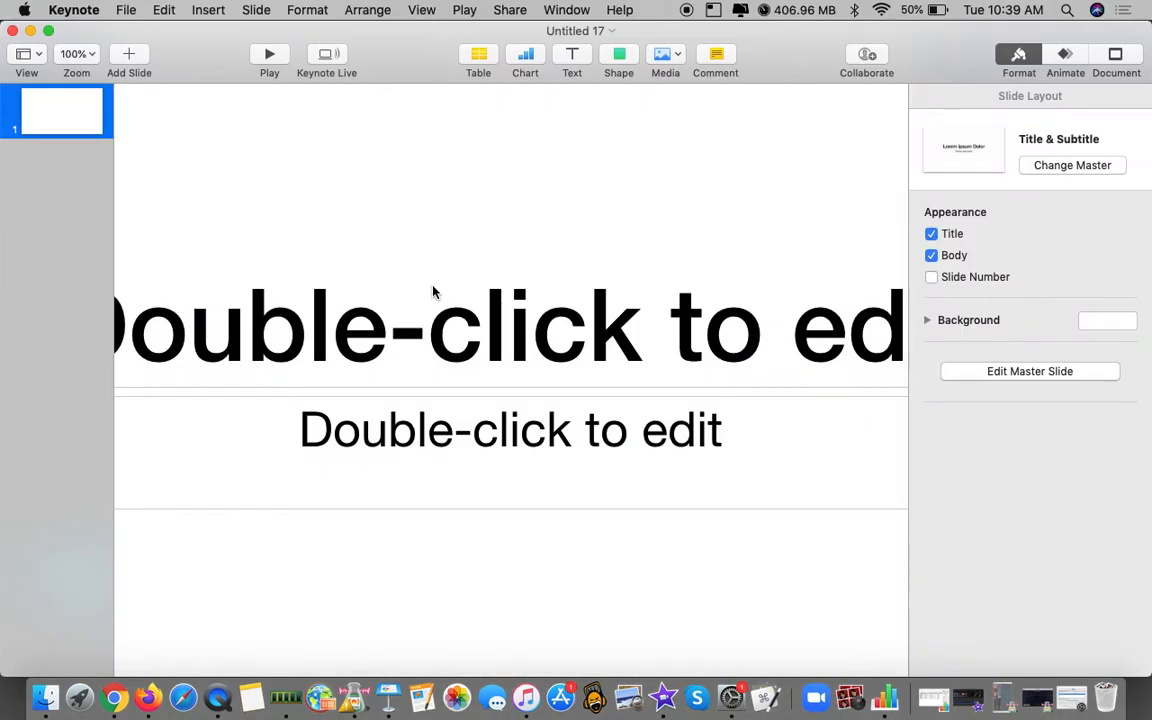
pyautogui.click(450, 290)
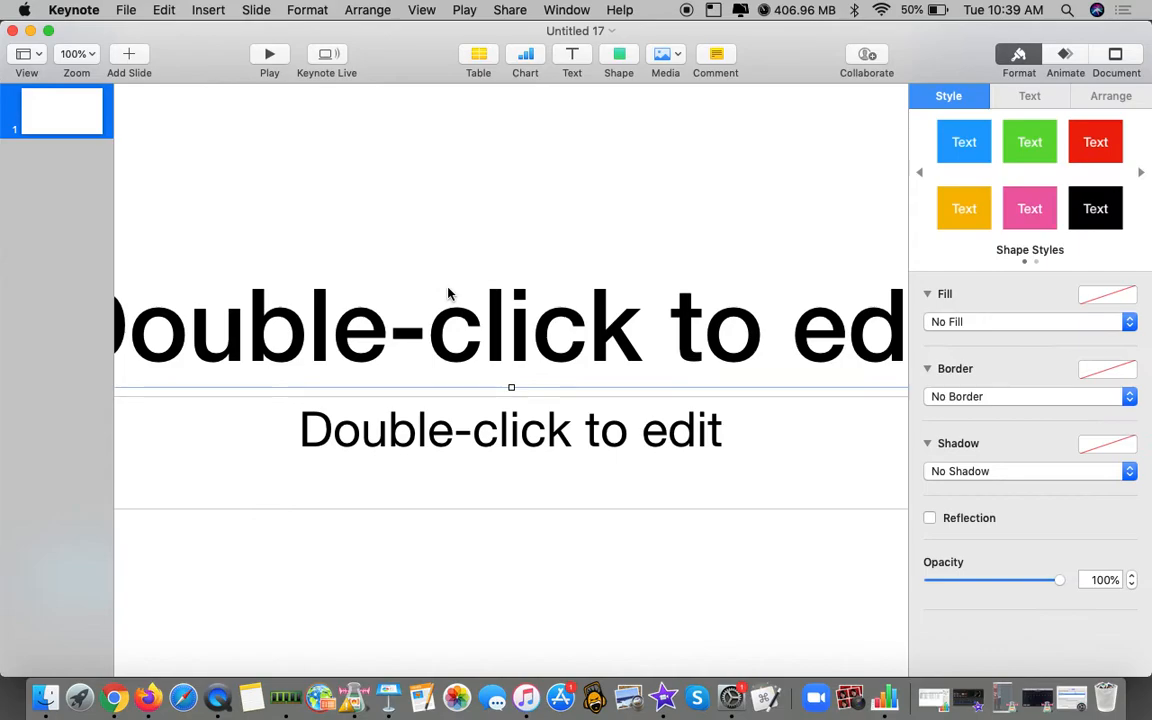
pyautogui.press('Delete')
pyautogui.click(481, 425)
pyautogui.press('Delete')
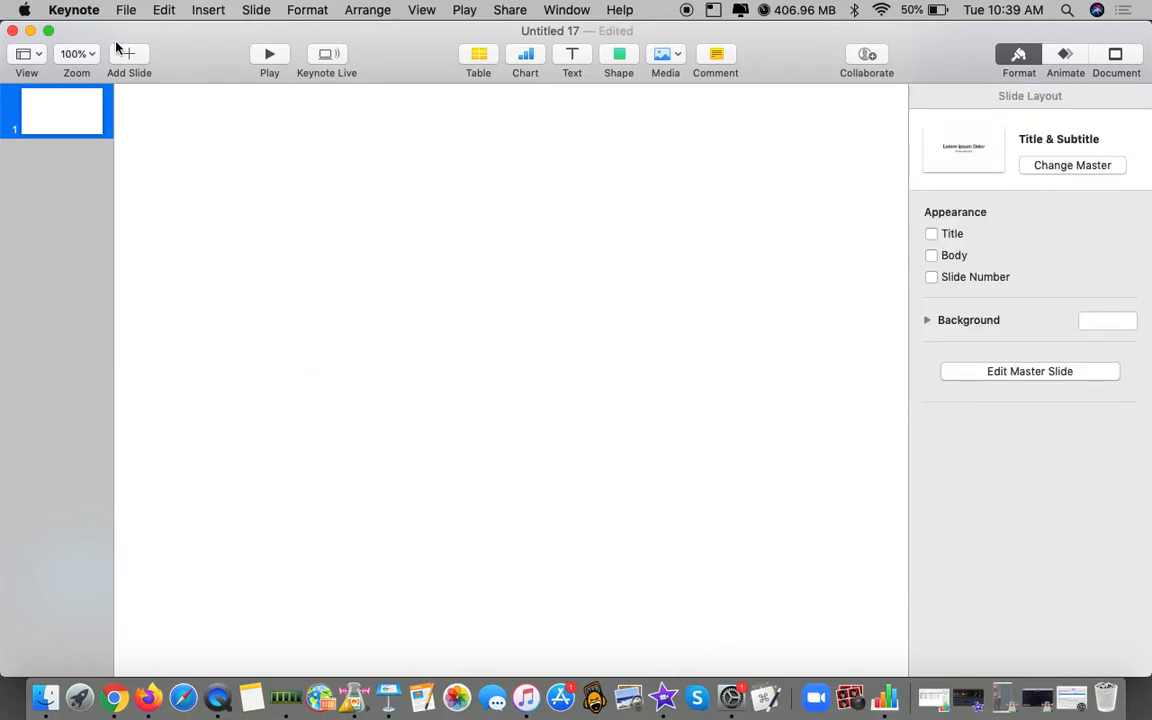
# Step: Insert a square in the slide's upper left, resize it to about 350 × 289 pt, and apply the pink shape style
pyautogui.click(84, 52)
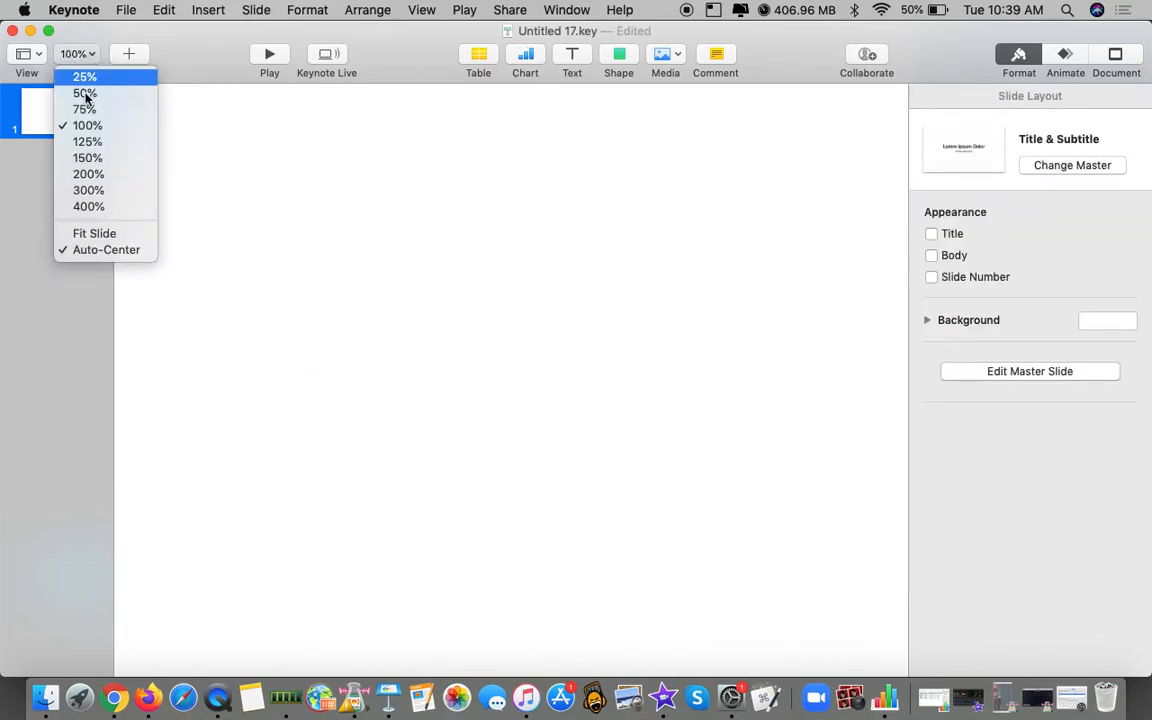
pyautogui.click(95, 234)
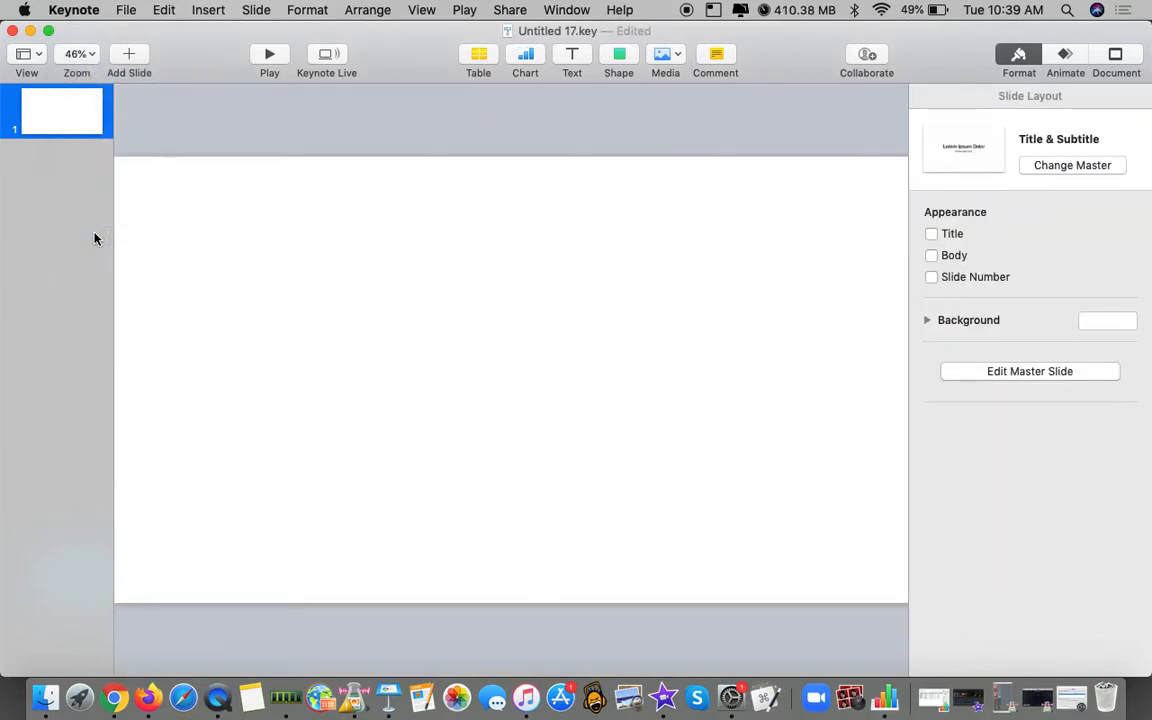
pyautogui.click(617, 58)
pyautogui.moveTo(611, 197); pyautogui.dragTo(436, 350)
pyautogui.click(1025, 207)
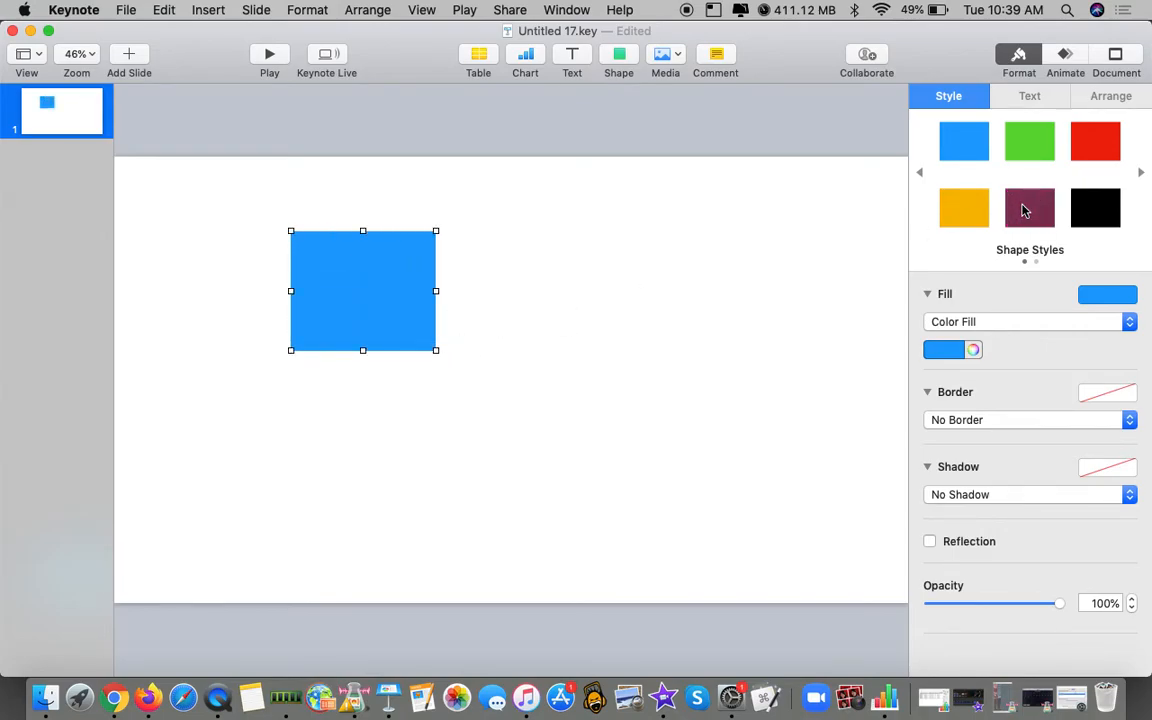
# Step: Insert a rounded rectangle and stretch it into a long, fully rounded horizontal bar right of the slide's centre
pyautogui.click(619, 58)
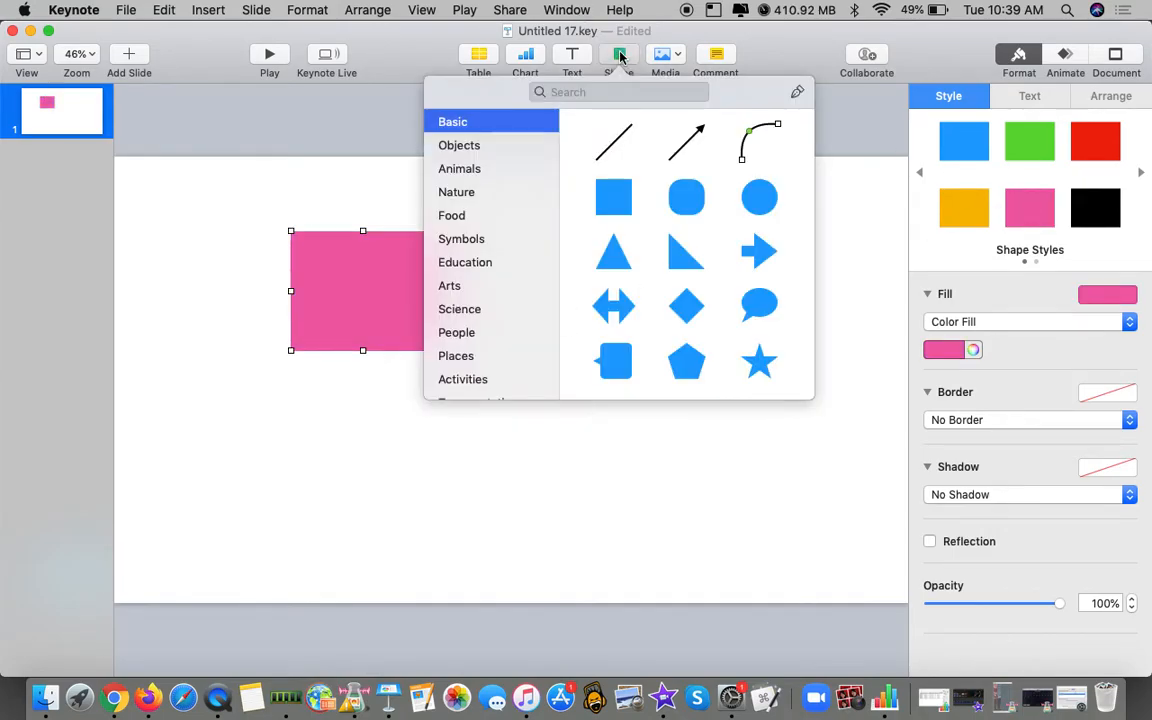
pyautogui.click(684, 197)
pyautogui.moveTo(530, 381); pyautogui.dragTo(747, 382)
pyautogui.moveTo(494, 360); pyautogui.dragTo(601, 385)
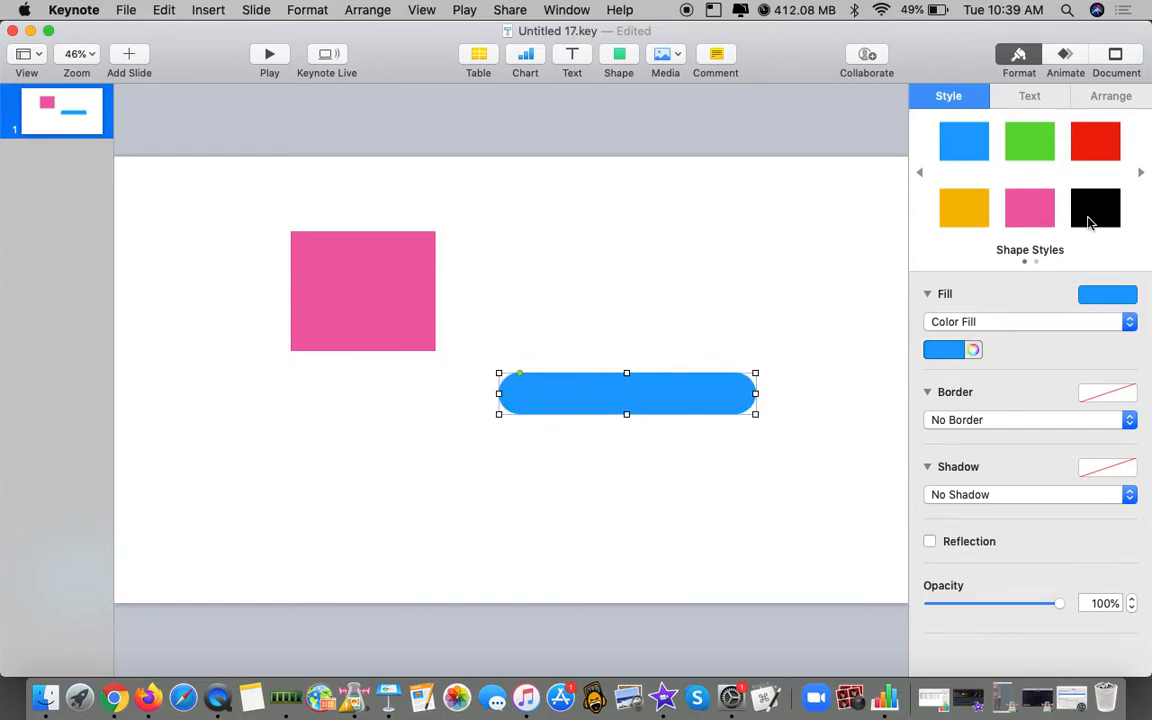
# Step: Insert a right arrow above the blue bar and reshape it with a thin shaft and a long arrowhead
pyautogui.click(620, 58)
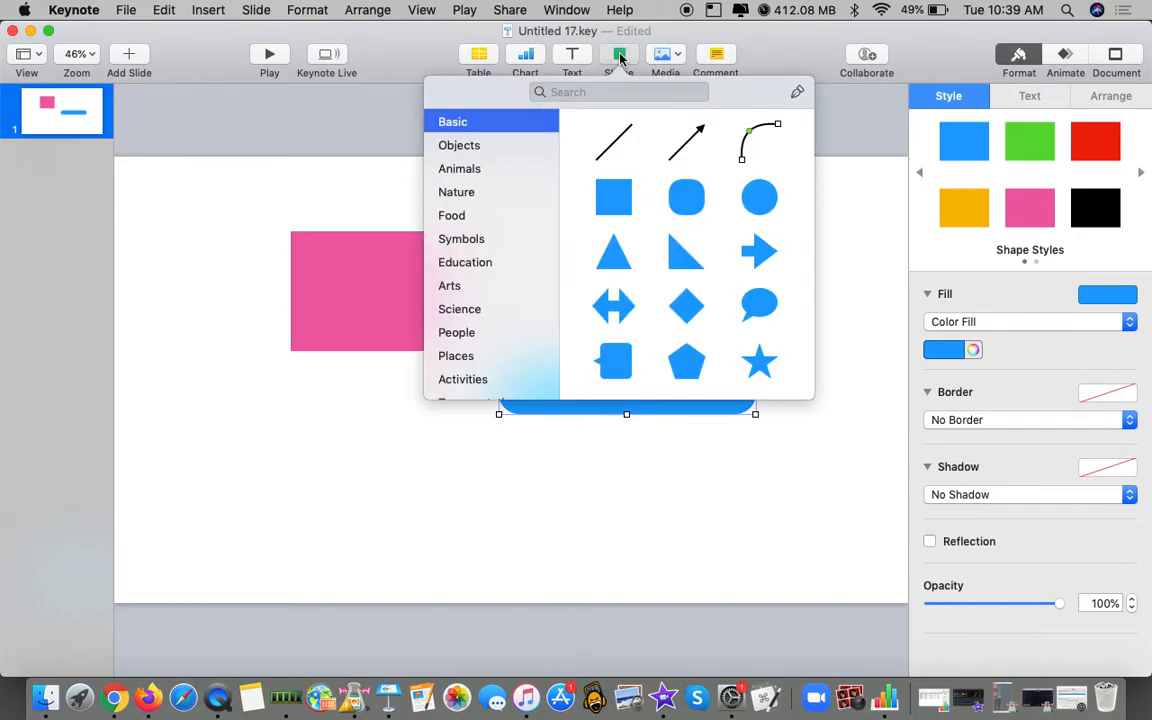
pyautogui.click(756, 259)
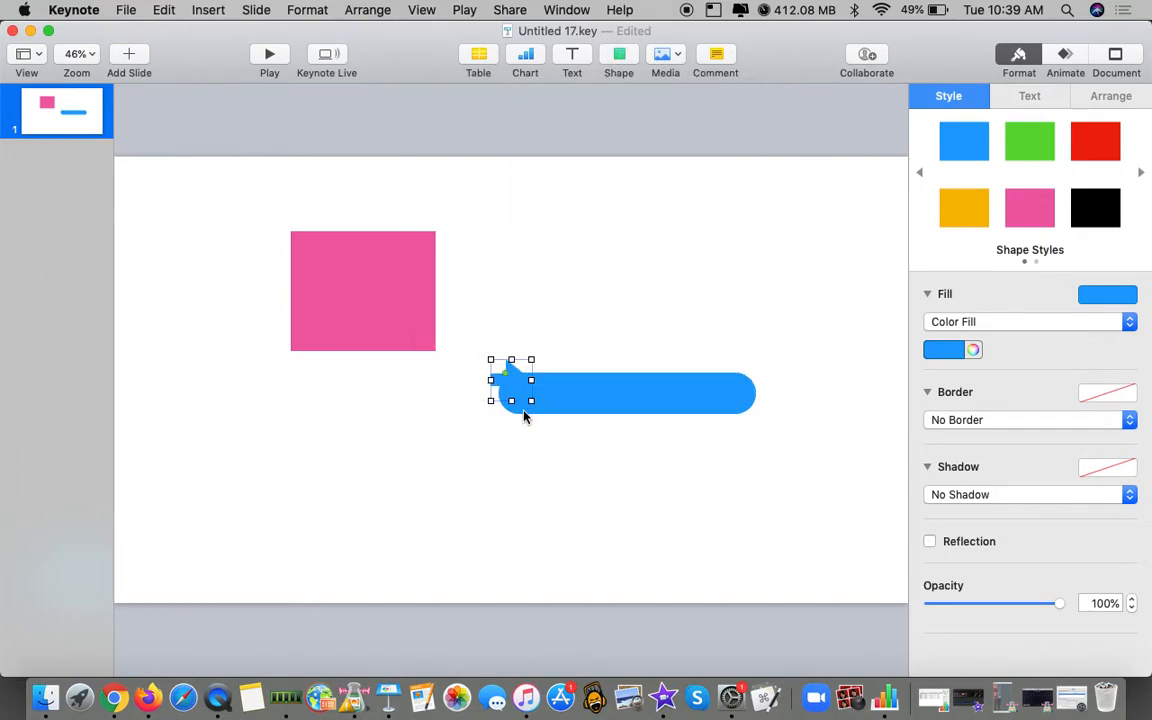
pyautogui.moveTo(526, 382); pyautogui.dragTo(638, 232)
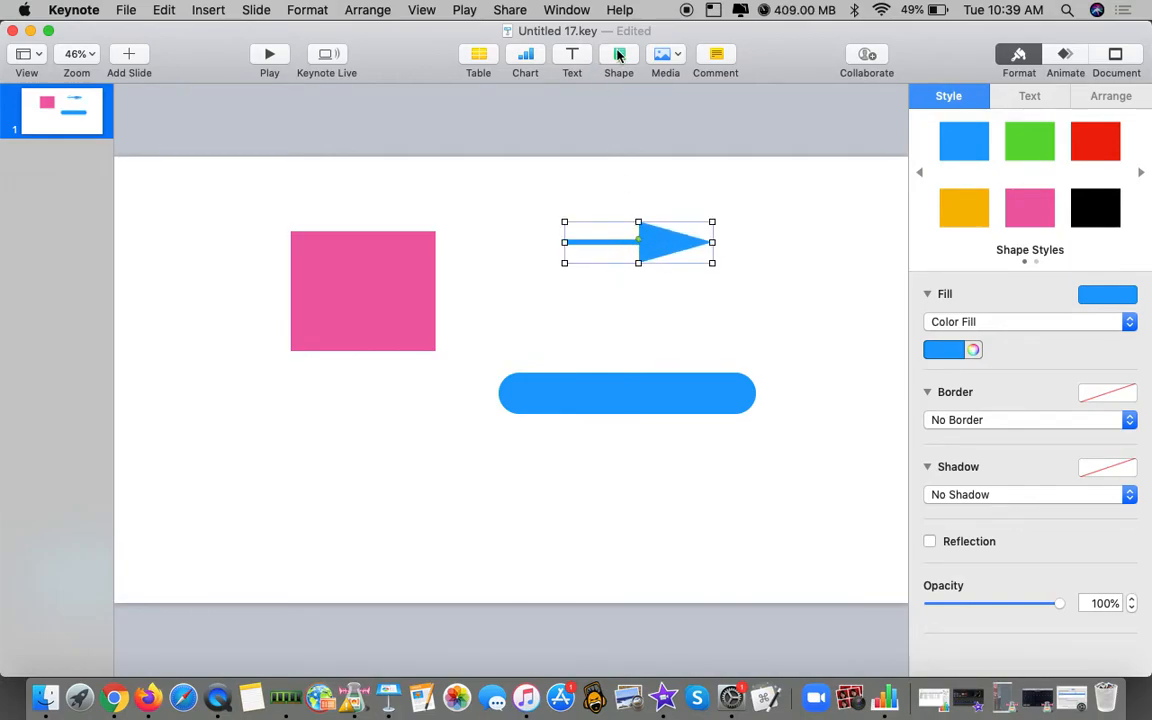
# Step: Insert an enlarged star below the pink rectangle and reshape it to six narrow, spiky points
pyautogui.click(619, 56)
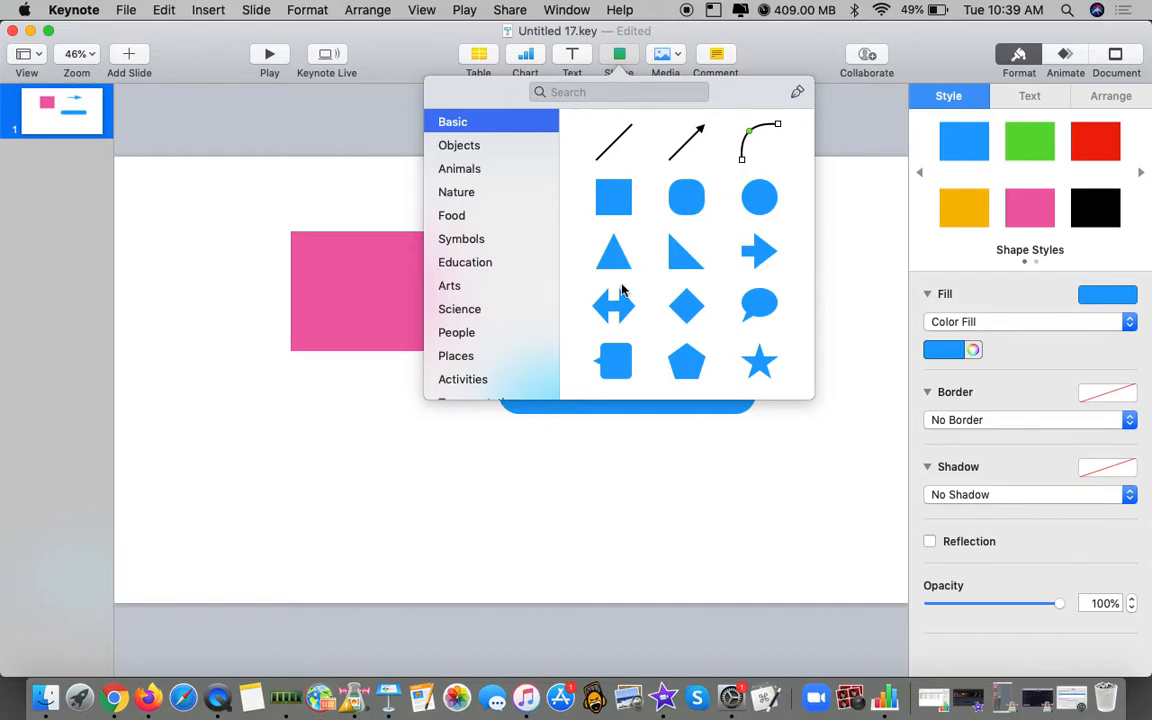
pyautogui.click(758, 363)
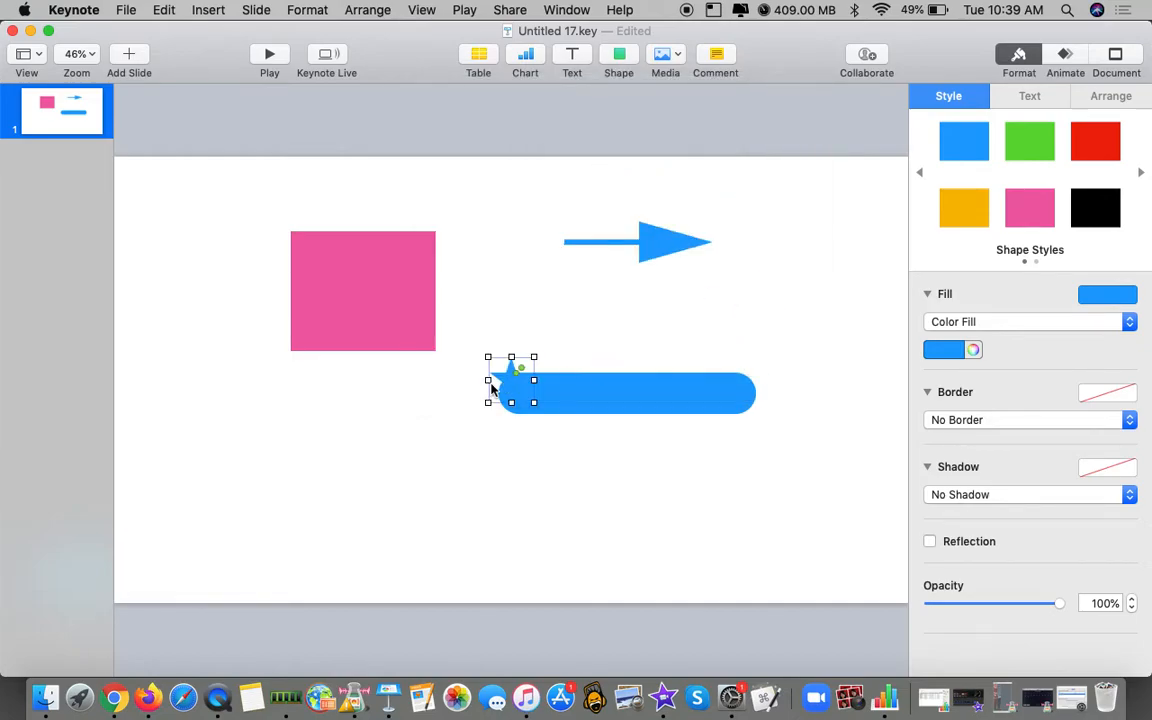
pyautogui.moveTo(509, 386); pyautogui.dragTo(377, 546)
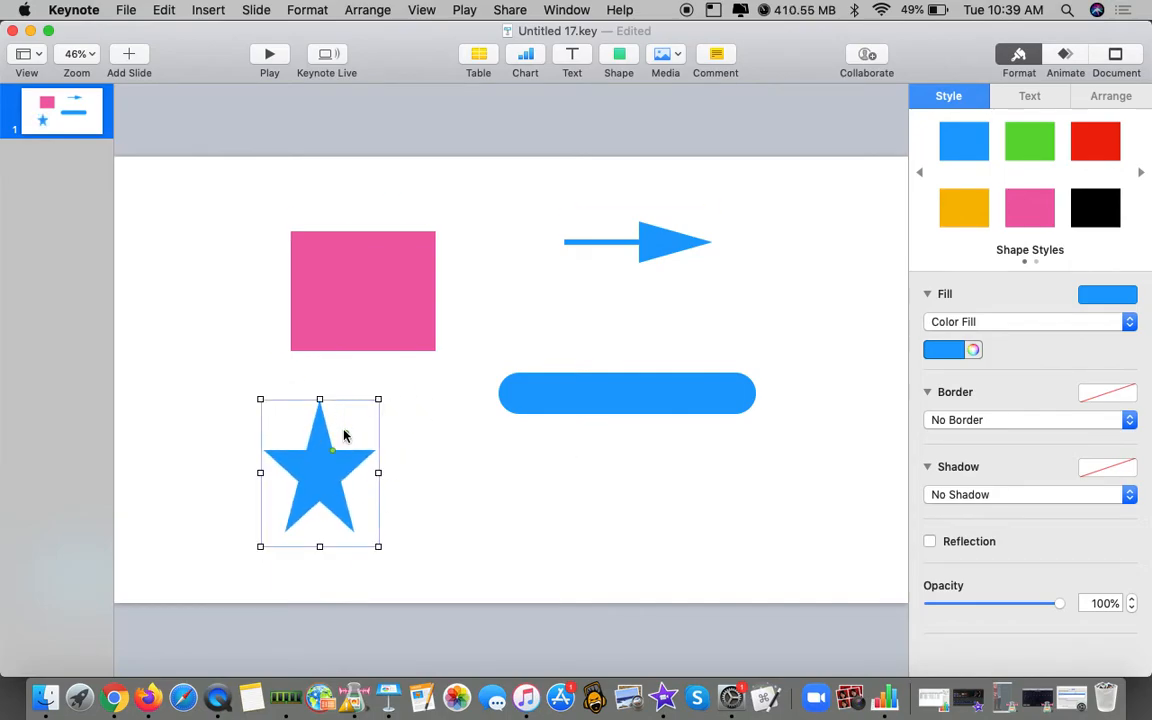
pyautogui.moveTo(345, 433); pyautogui.dragTo(364, 410)
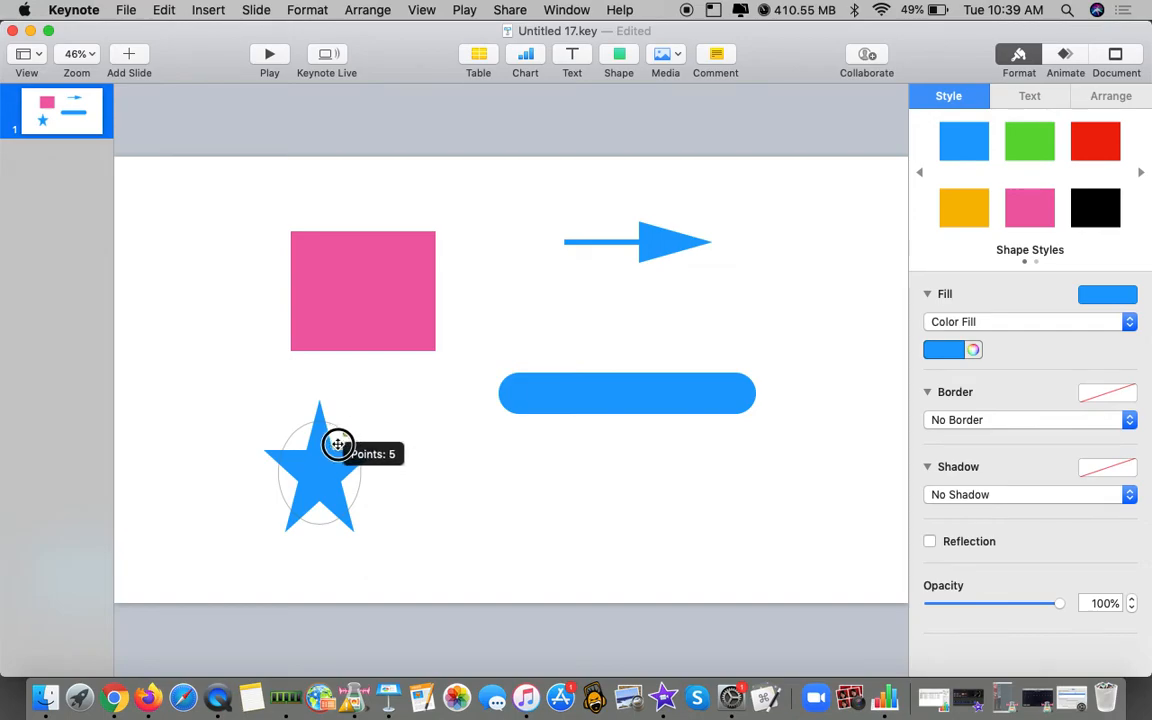
pyautogui.moveTo(305, 426); pyautogui.dragTo(321, 466)
# Step: Insert a polygon below the blue bar, apply the green shape style, and enlarge it with seven sides
pyautogui.click(618, 58)
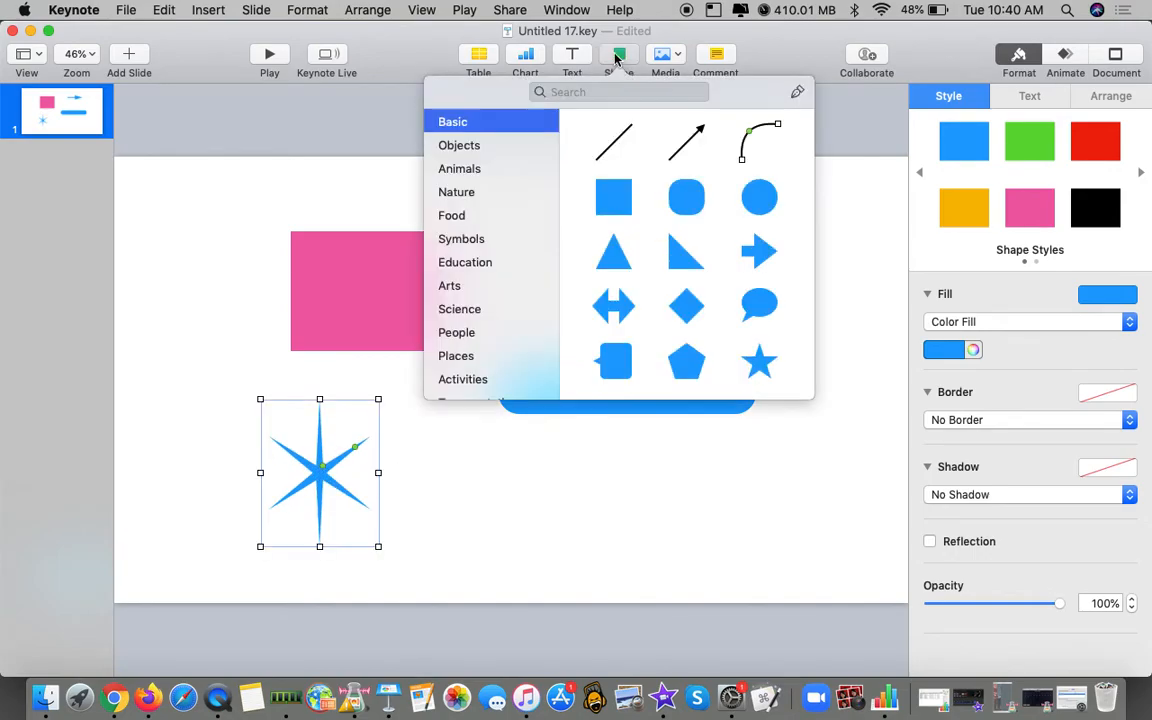
pyautogui.click(686, 364)
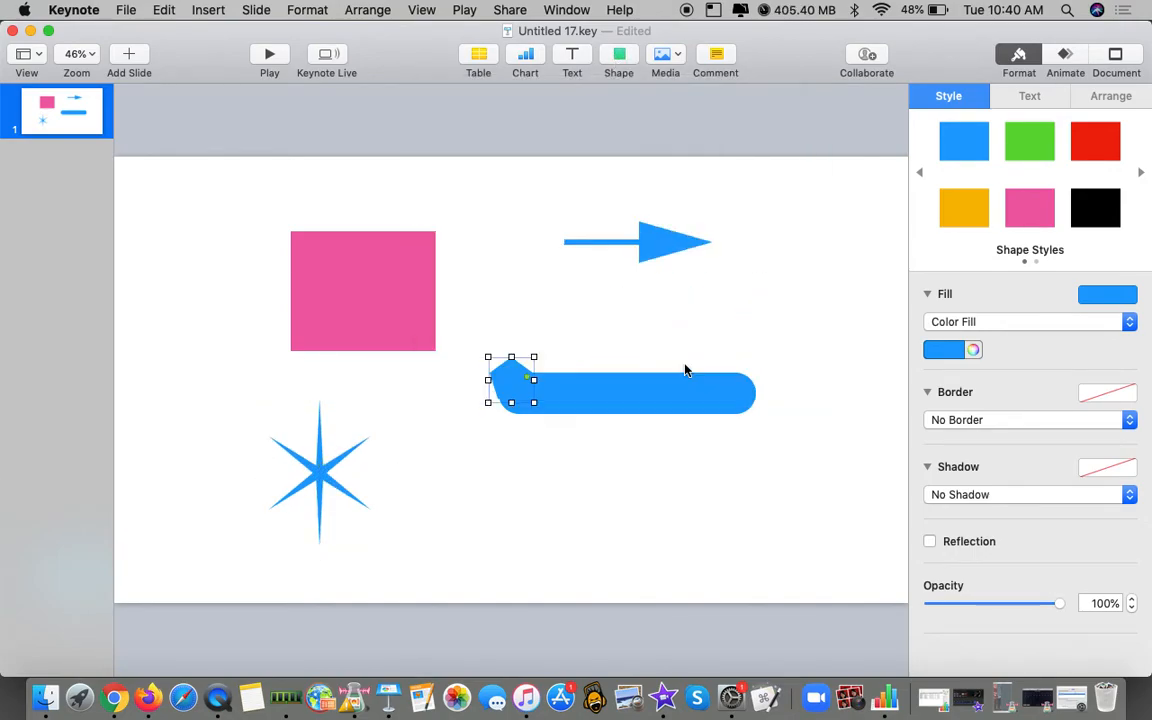
pyautogui.moveTo(507, 395); pyautogui.dragTo(586, 522)
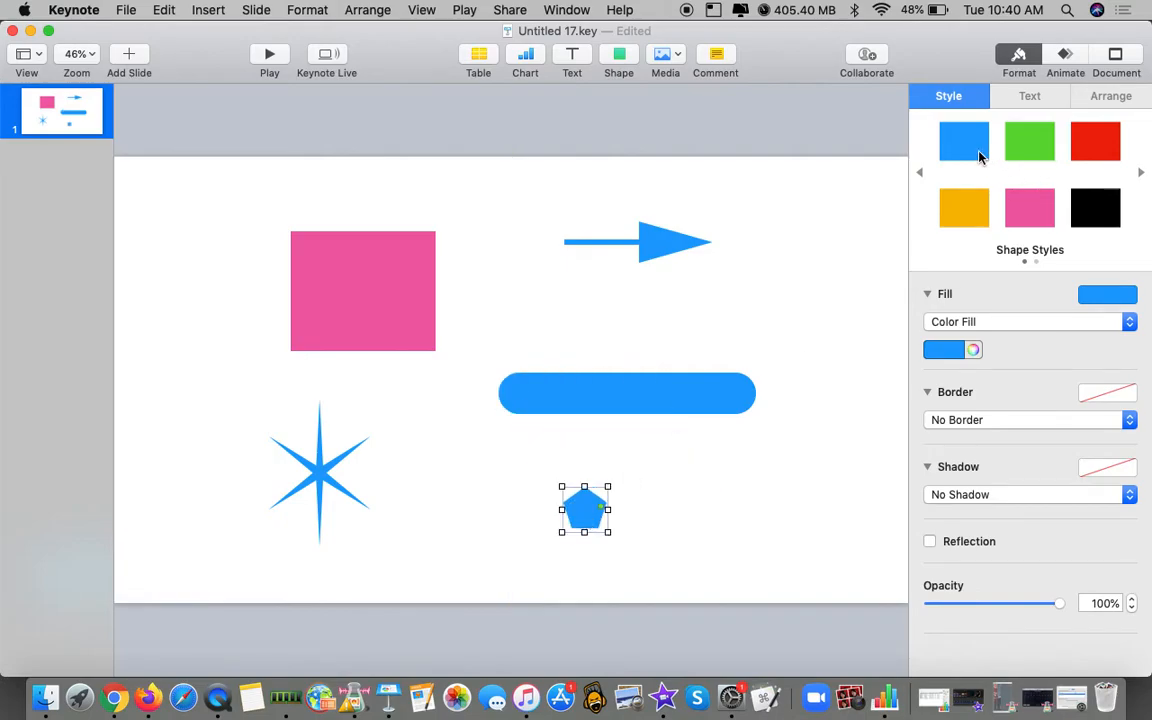
pyautogui.click(1032, 133)
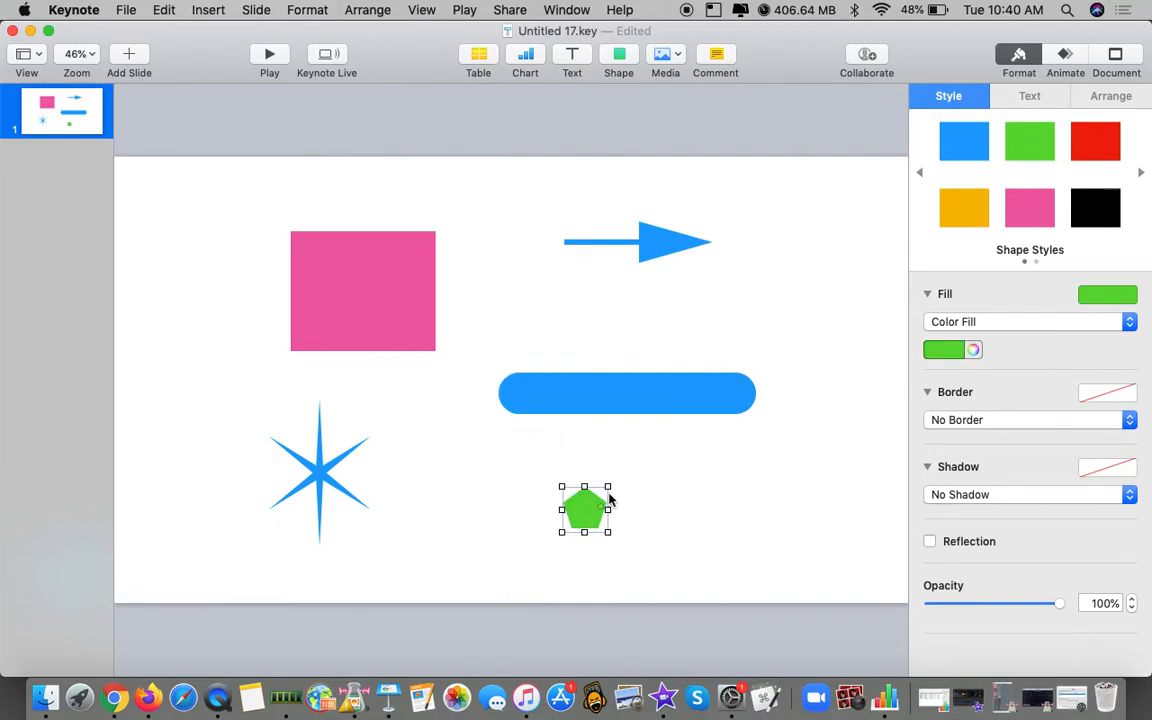
pyautogui.moveTo(607, 485); pyautogui.dragTo(679, 432)
pyautogui.moveTo(663, 476); pyautogui.dragTo(643, 515)
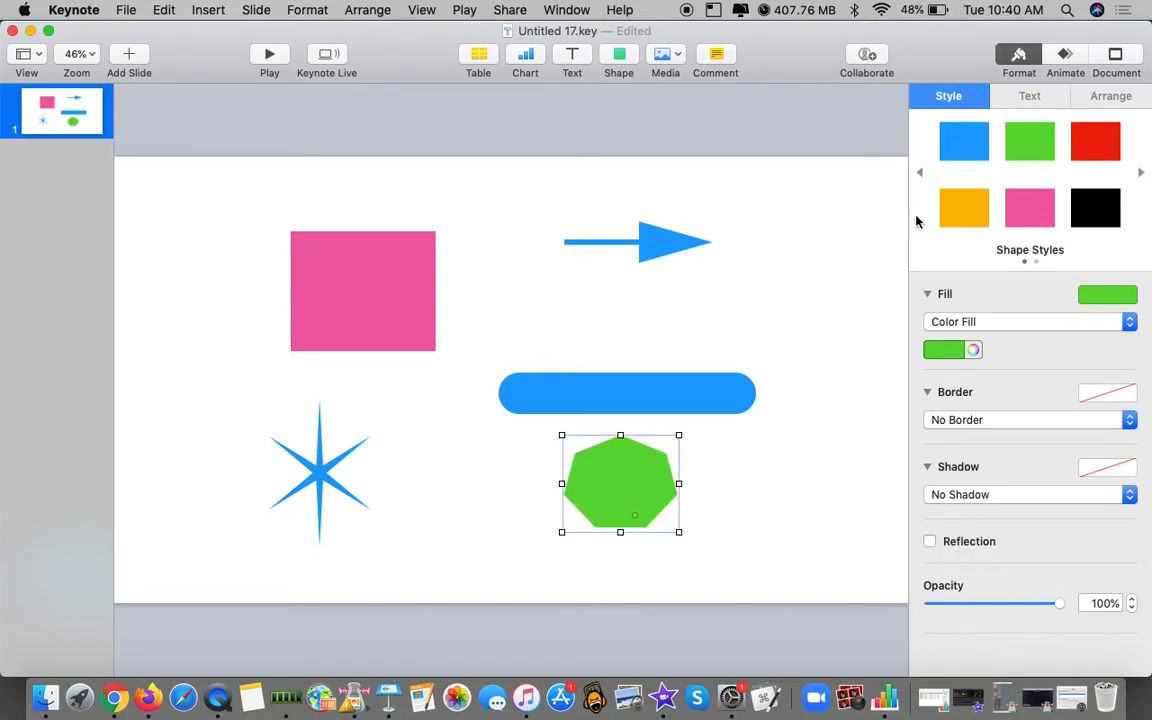
# Step: Rotate the pink rectangle to an angle of about 297.8°
pyautogui.click(323, 304)
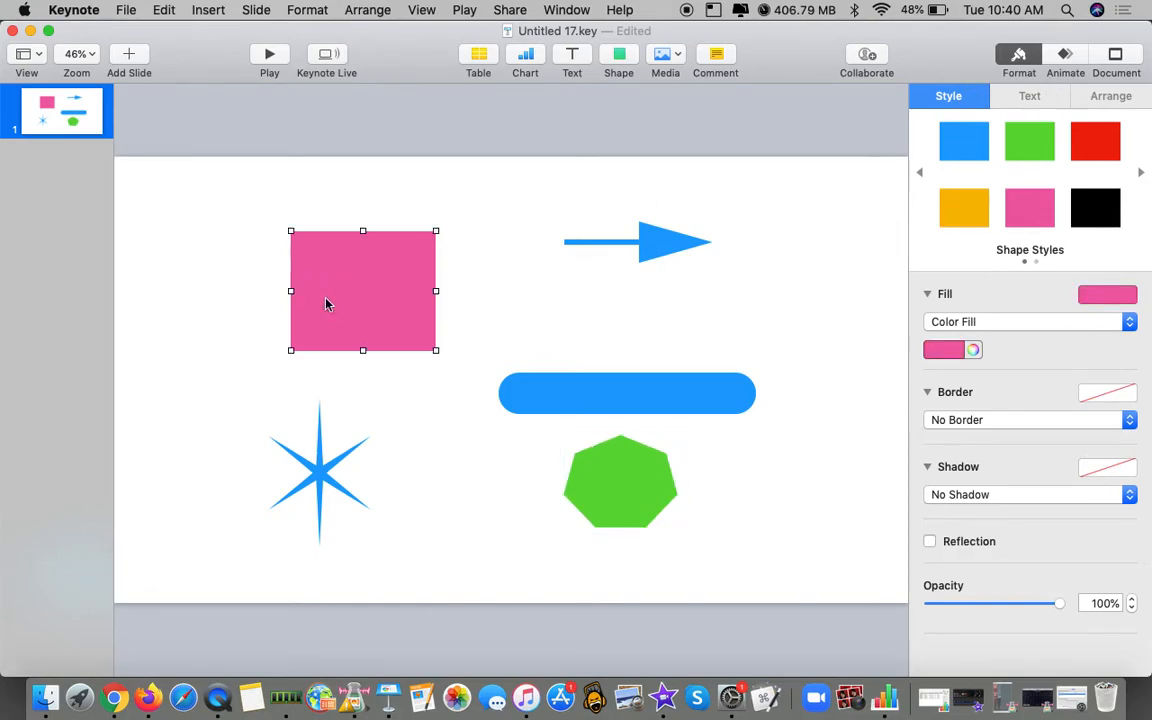
pyautogui.click(1104, 97)
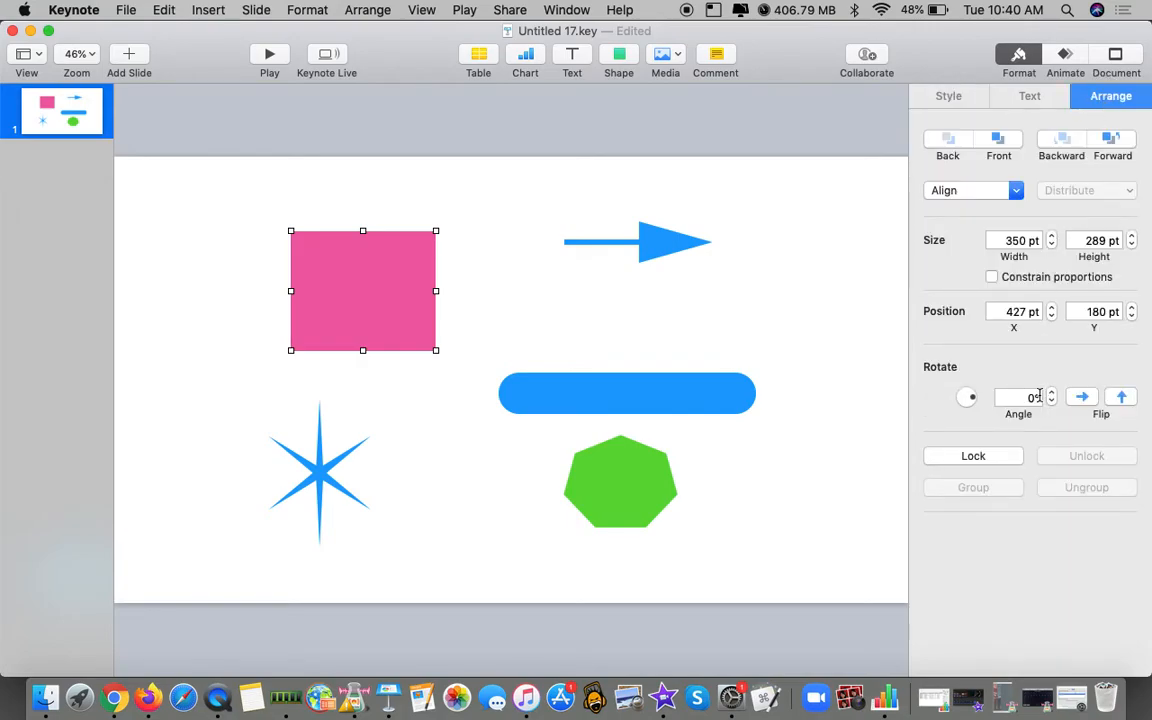
pyautogui.moveTo(972, 400); pyautogui.dragTo(987, 346)
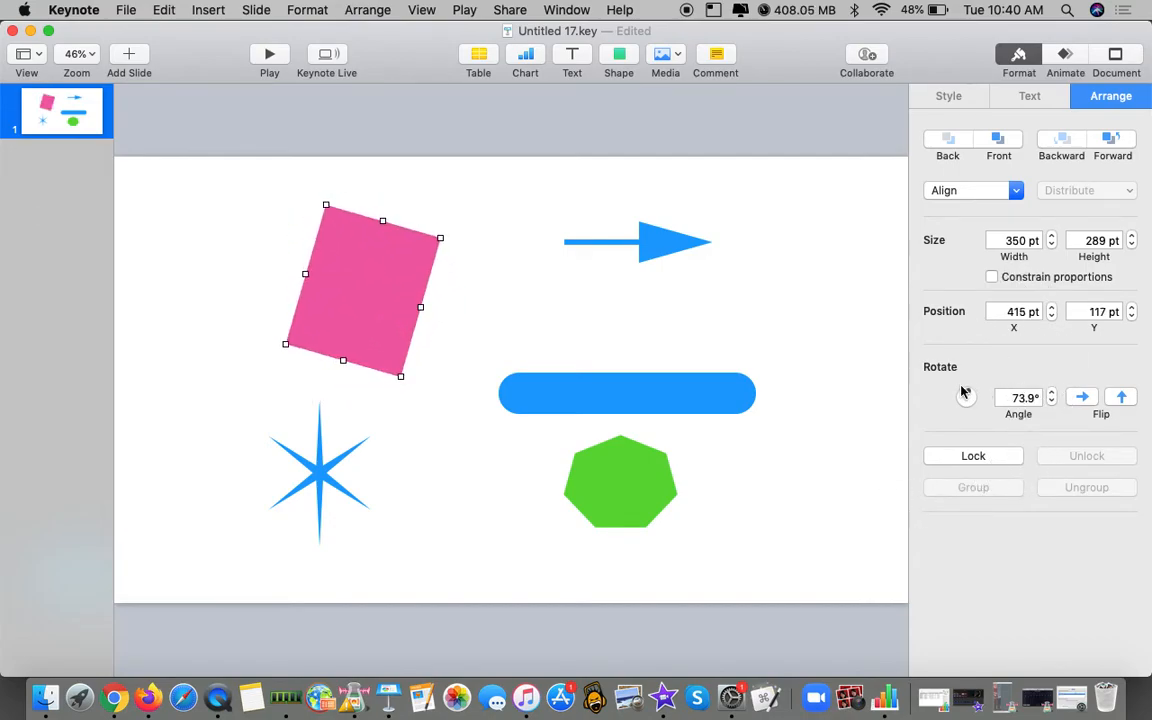
pyautogui.moveTo(963, 393); pyautogui.dragTo(991, 444)
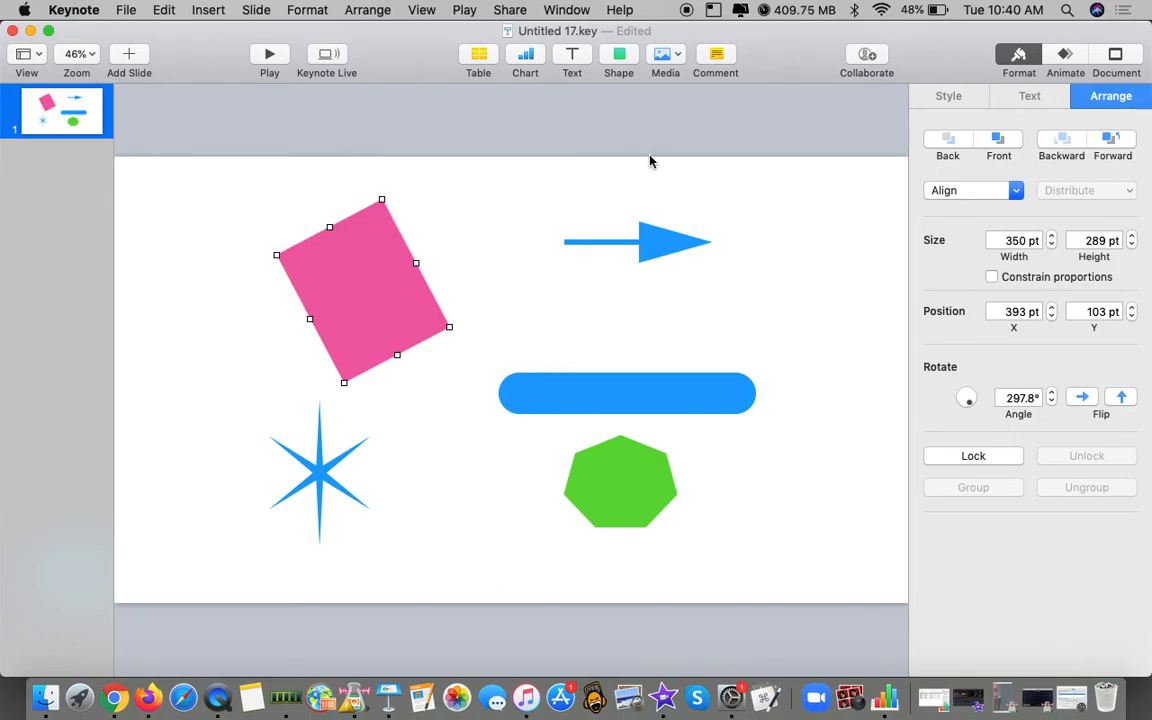
# Step: Insert a straight line beside the blue bar, sloping down from about (910, 590) pt to (1010, 734) pt
pyautogui.click(619, 54)
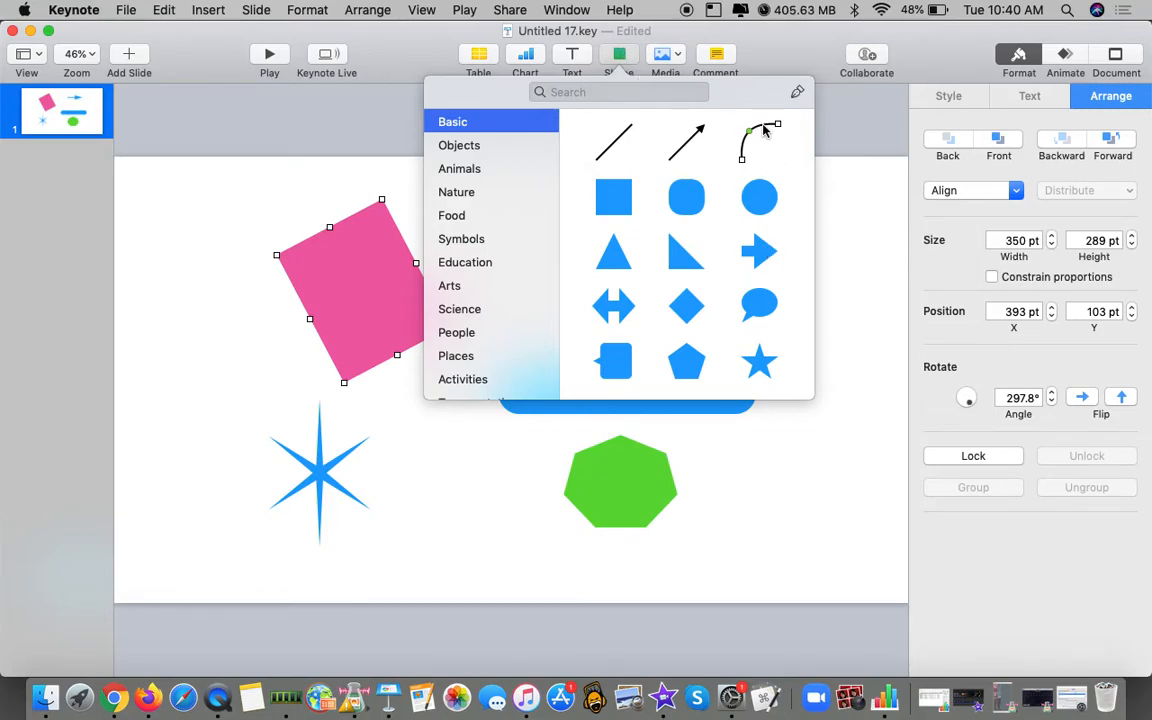
pyautogui.click(615, 143)
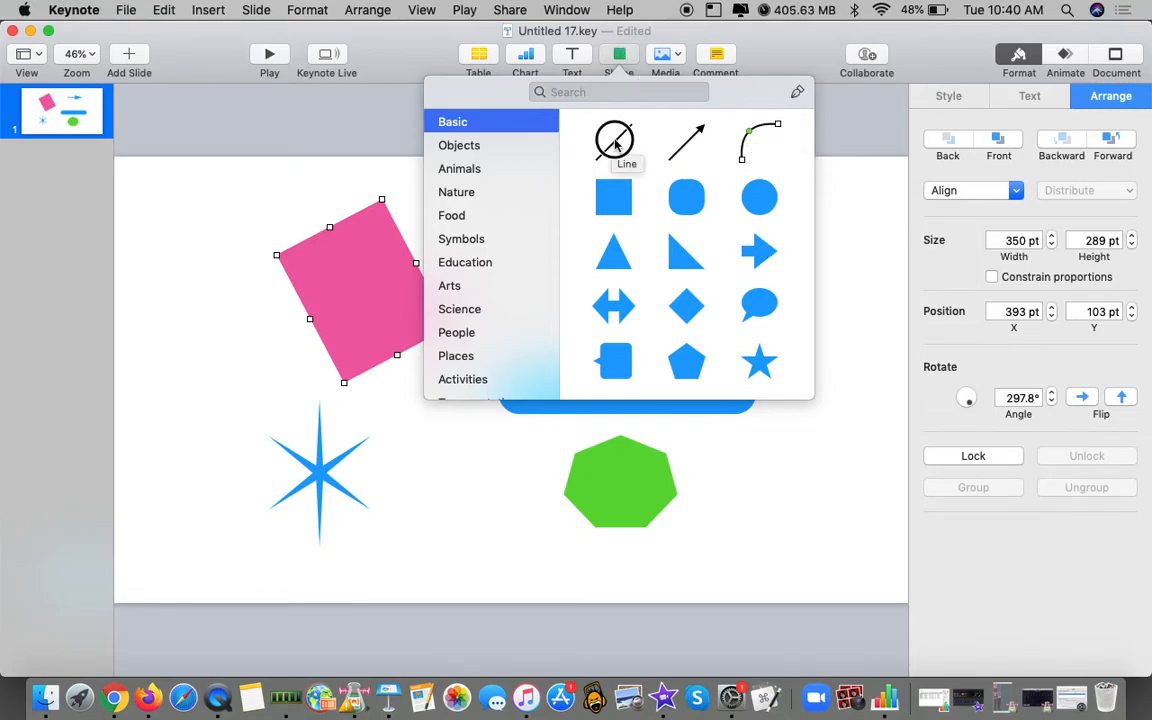
pyautogui.moveTo(532, 358); pyautogui.dragTo(531, 460)
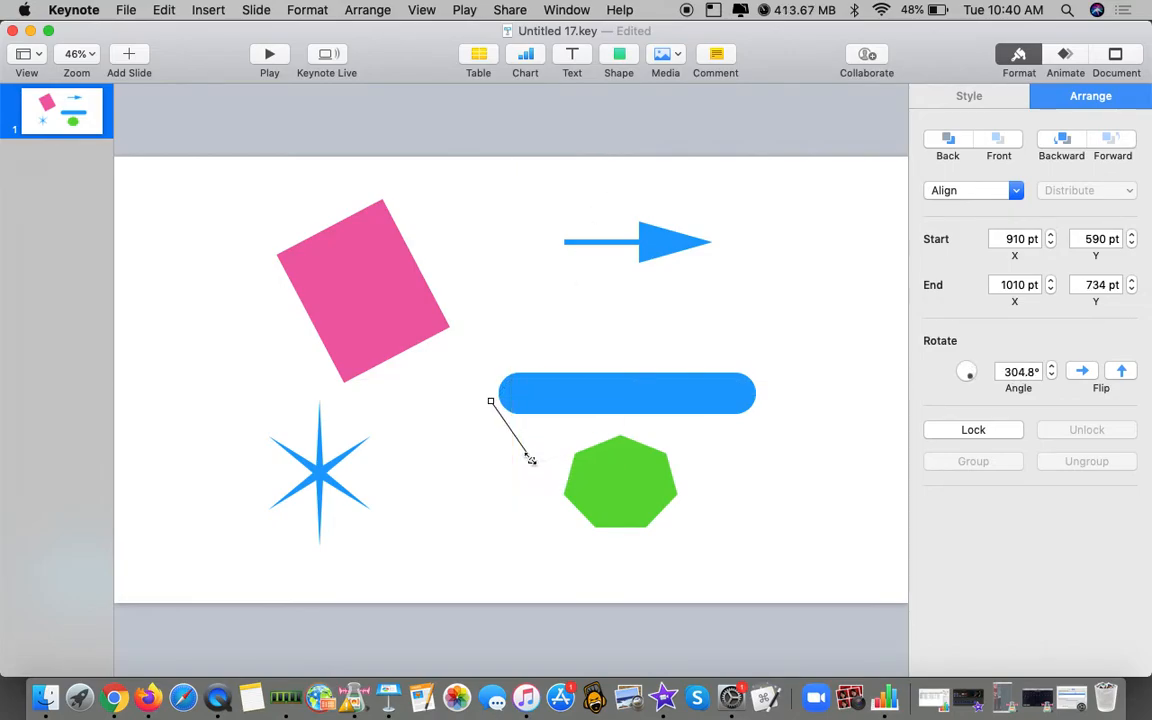
# Step: Format the straight line with a rough, brush-like stroke 8 pt wide in green
pyautogui.click(968, 96)
pyautogui.click(1131, 344)
pyautogui.click(1131, 344)
pyautogui.click(1131, 344)
pyautogui.click(1131, 344)
pyautogui.click(1131, 344)
pyautogui.click(951, 348)
pyautogui.click(960, 435)
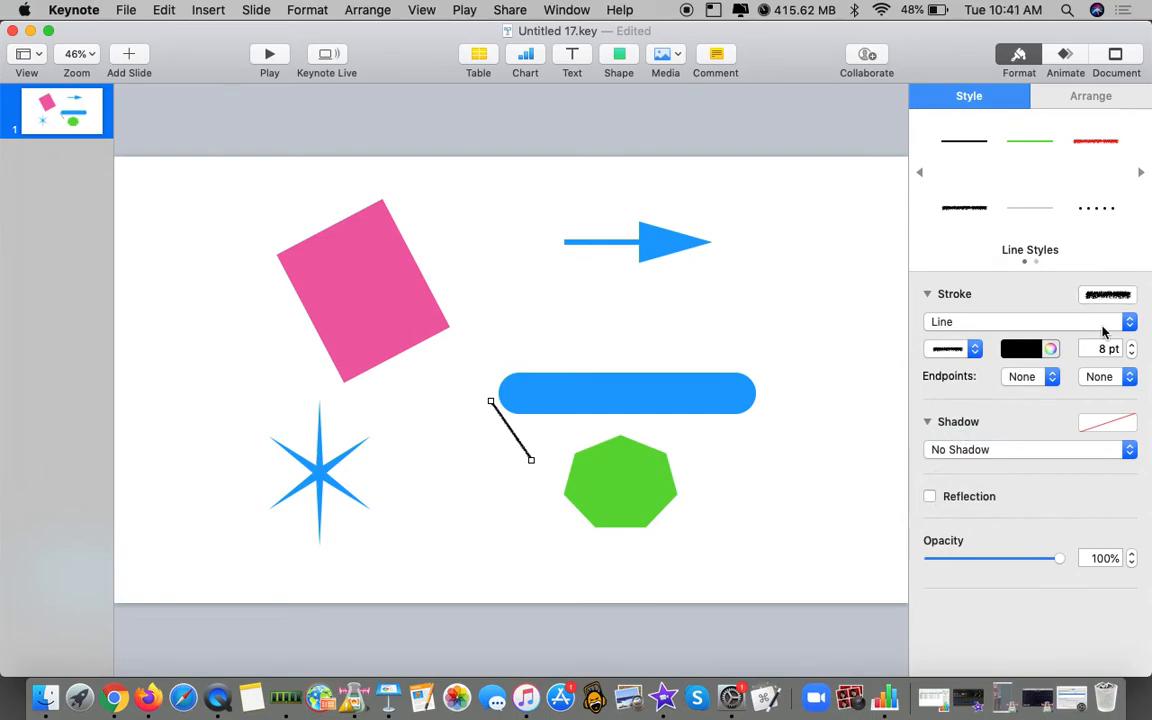
pyautogui.click(1021, 349)
pyautogui.click(1018, 402)
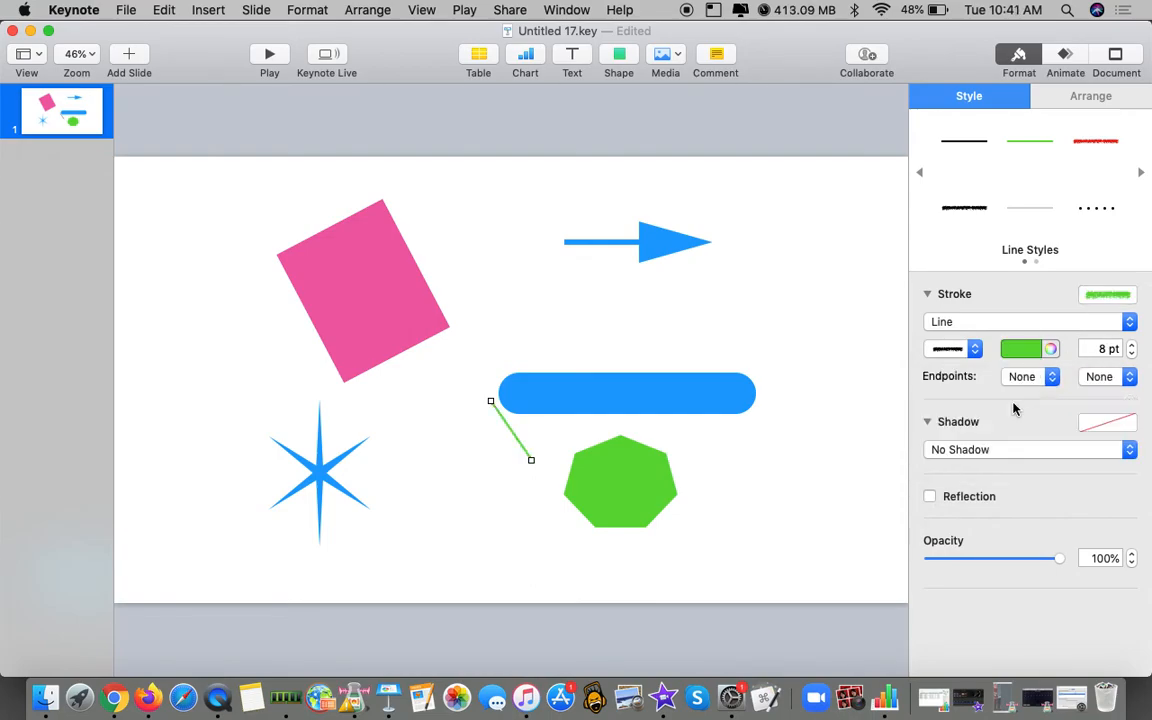
# Step: Give the green line an open-square start point and a filled arrowhead end point
pyautogui.click(1020, 377)
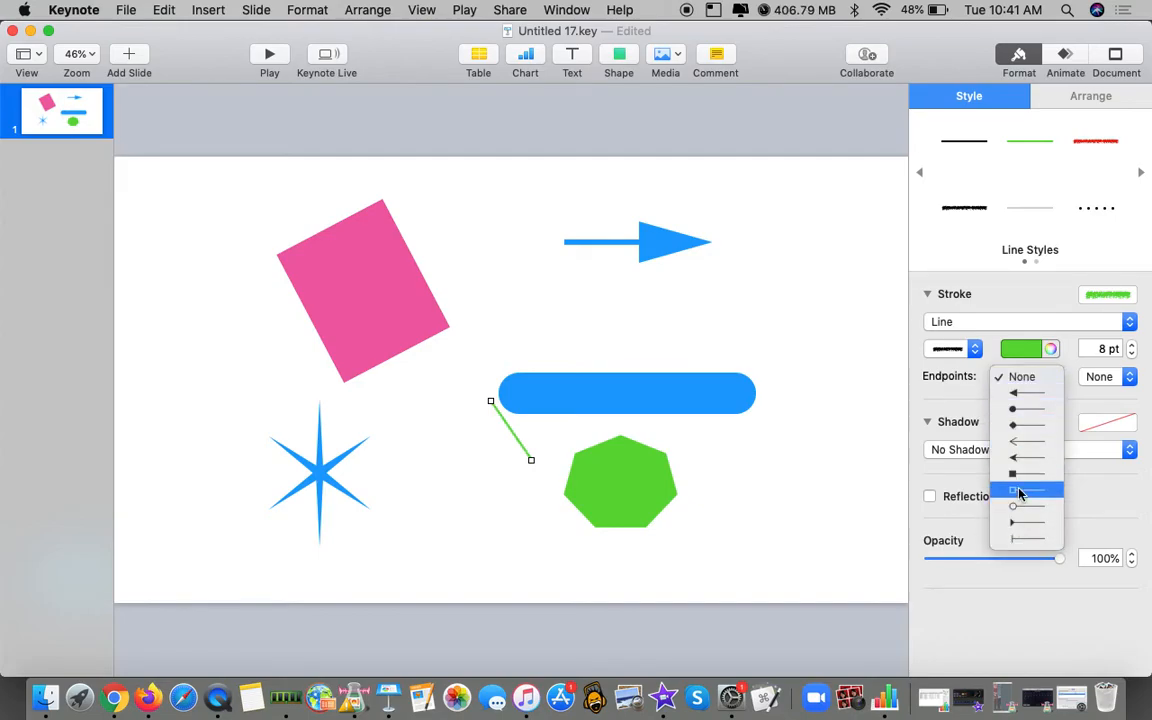
pyautogui.click(1020, 491)
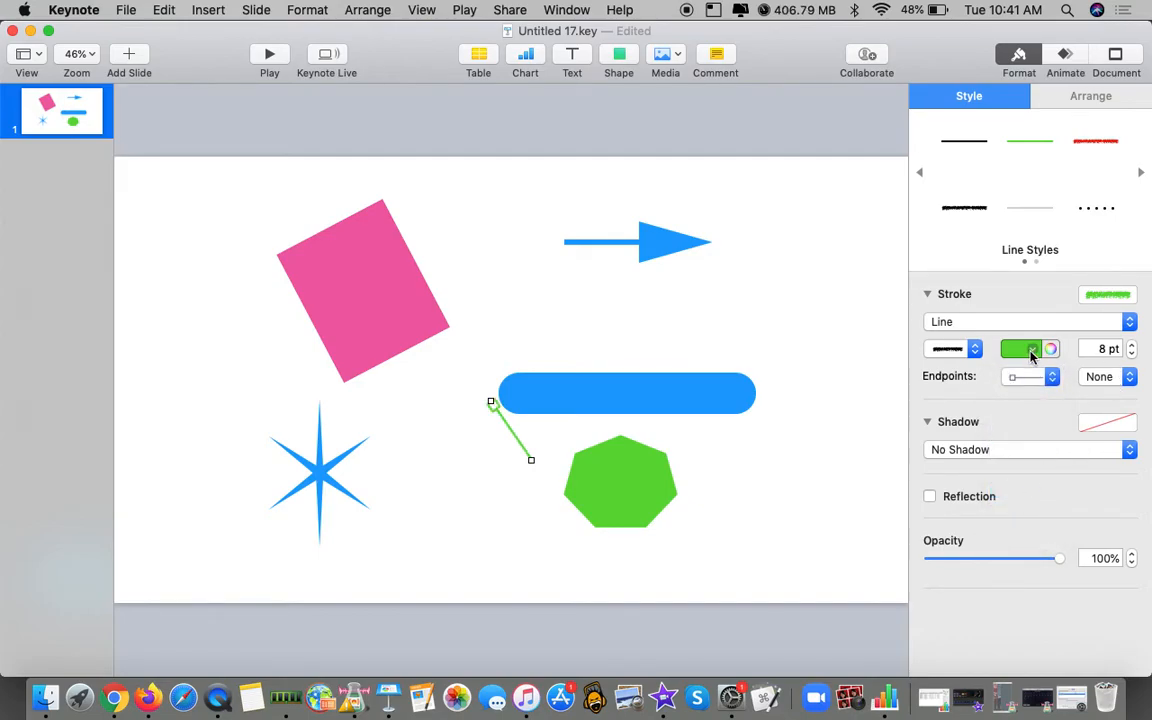
pyautogui.click(1100, 378)
pyautogui.click(1101, 391)
# Step: Move and lengthen the green line between the pink rectangle and the blue arrow, and set its stroke width to 11 pt
pyautogui.moveTo(529, 463); pyautogui.dragTo(619, 298)
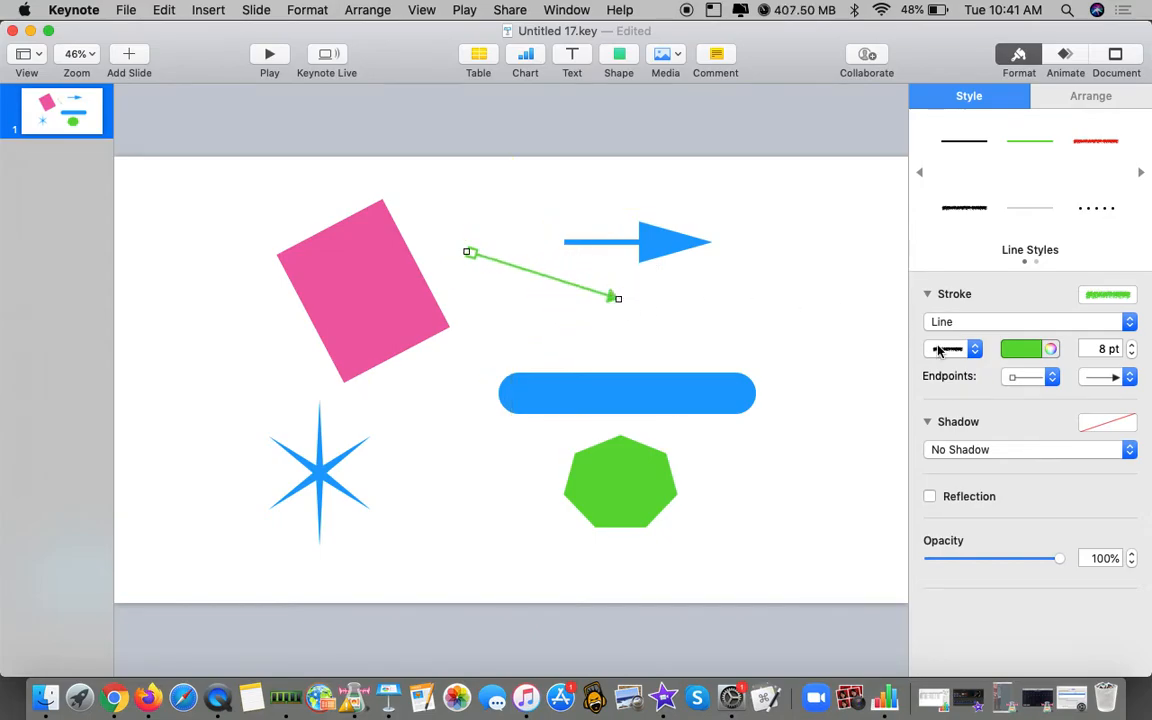
pyautogui.click(1133, 346)
# Step: Insert an editable curved line and place it below and to the right of the blue arrow
pyautogui.click(617, 57)
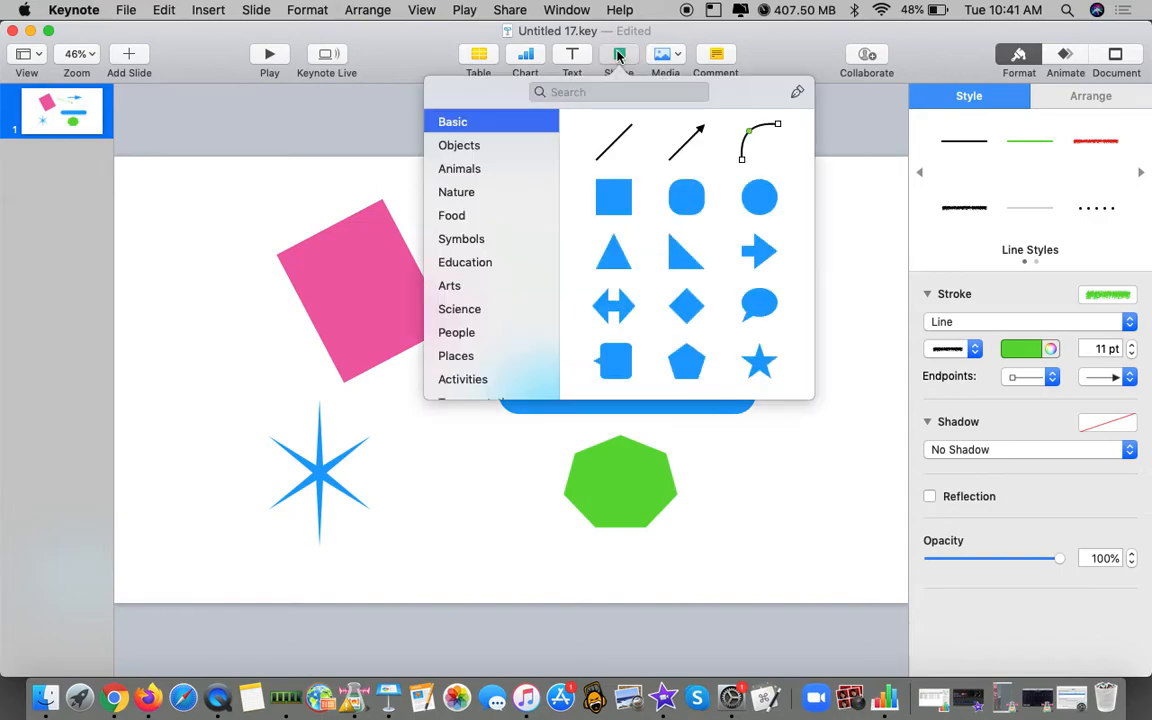
pyautogui.click(742, 150)
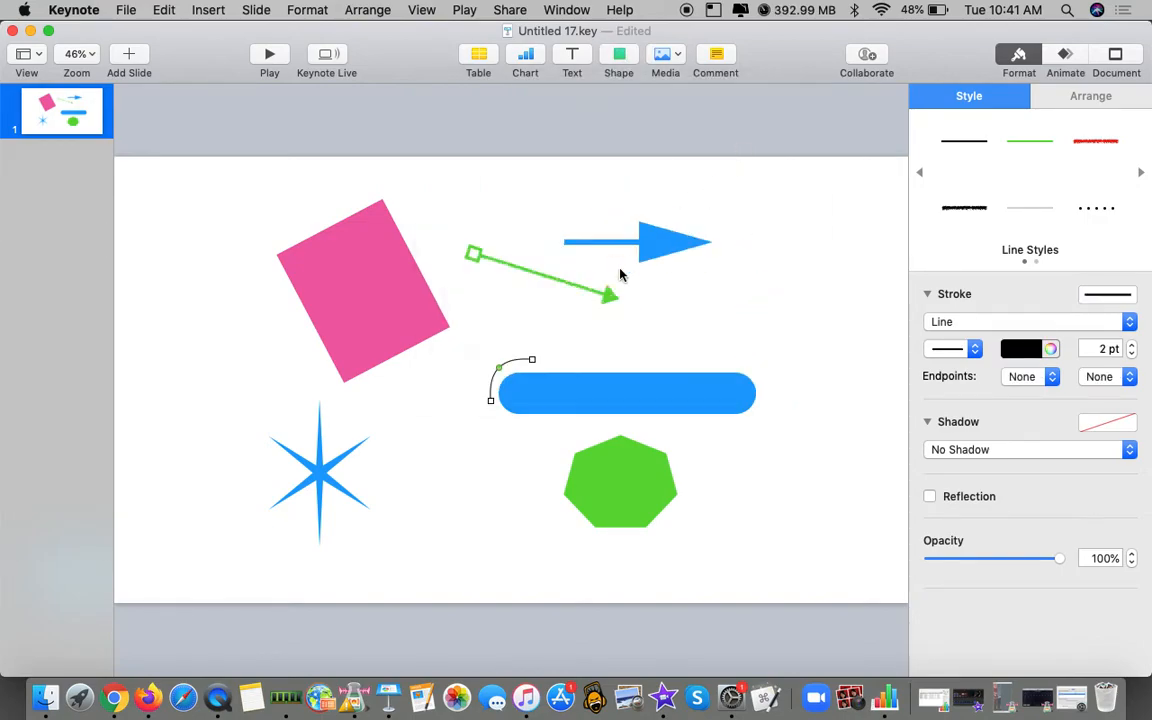
pyautogui.moveTo(524, 357); pyautogui.dragTo(760, 276)
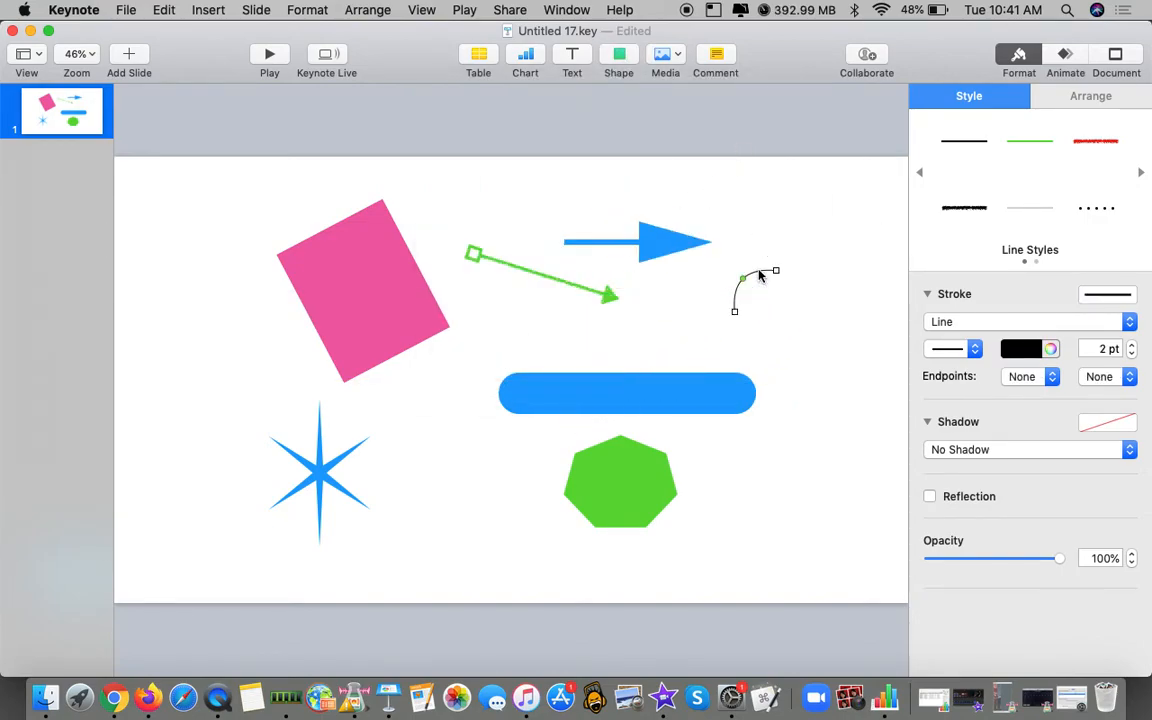
# Step: Set the curved line's stroke width to 6 pt and pull its midpoint out so it bows toward the lower right
pyautogui.click(1131, 345)
pyautogui.click(1131, 345)
pyautogui.click(1131, 345)
pyautogui.click(1131, 345)
pyautogui.click(1131, 345)
pyautogui.moveTo(743, 277); pyautogui.dragTo(825, 321)
# Step: Draw an open nine-point zigzag line with the Pen tool, winding from beside the pink rectangle around the blue bar to the slide's upper right
pyautogui.click(619, 59)
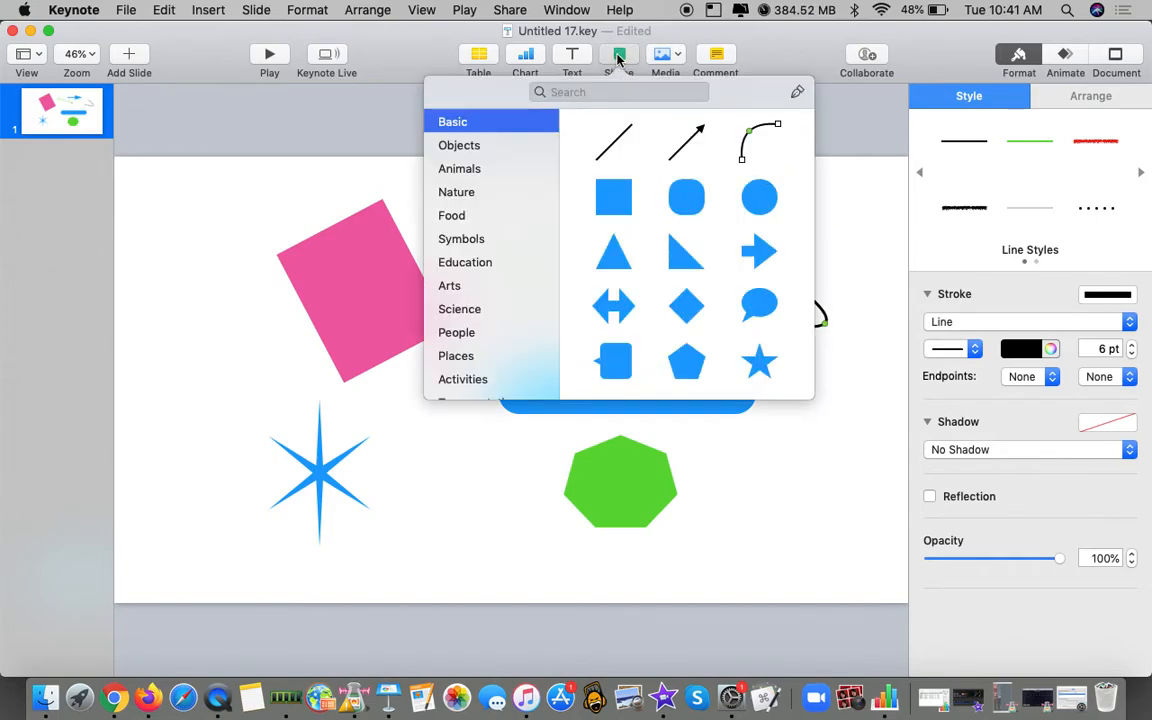
pyautogui.click(797, 91)
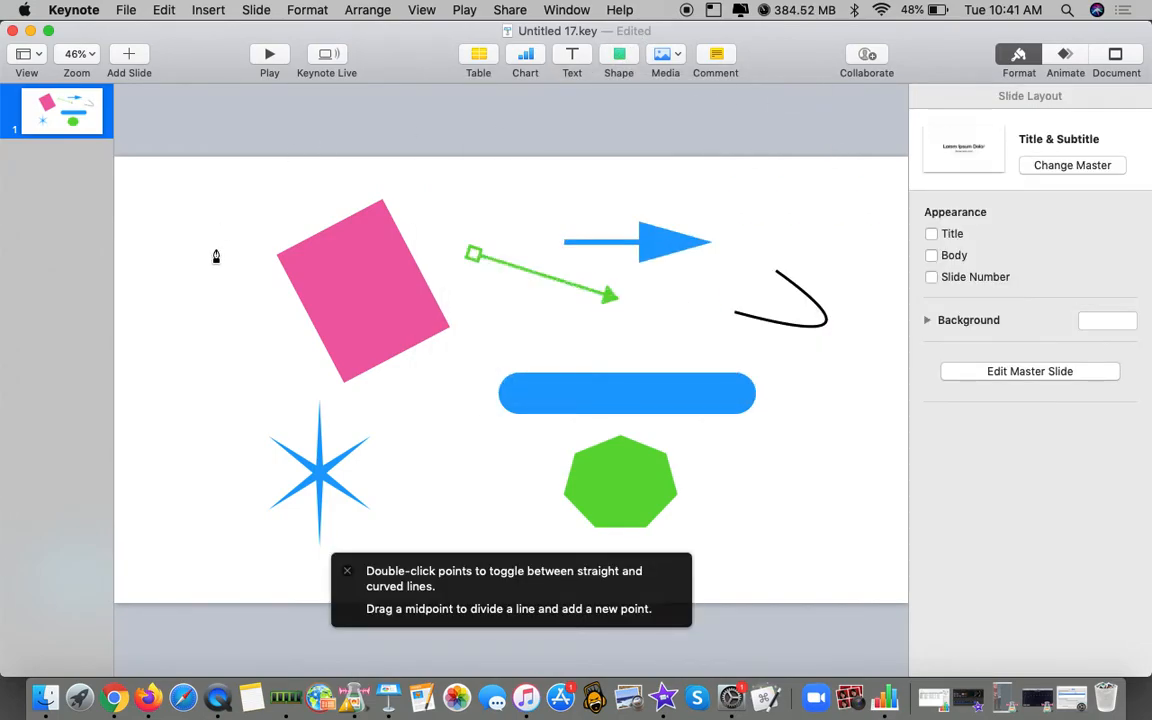
pyautogui.click(216, 250)
pyautogui.click(369, 171)
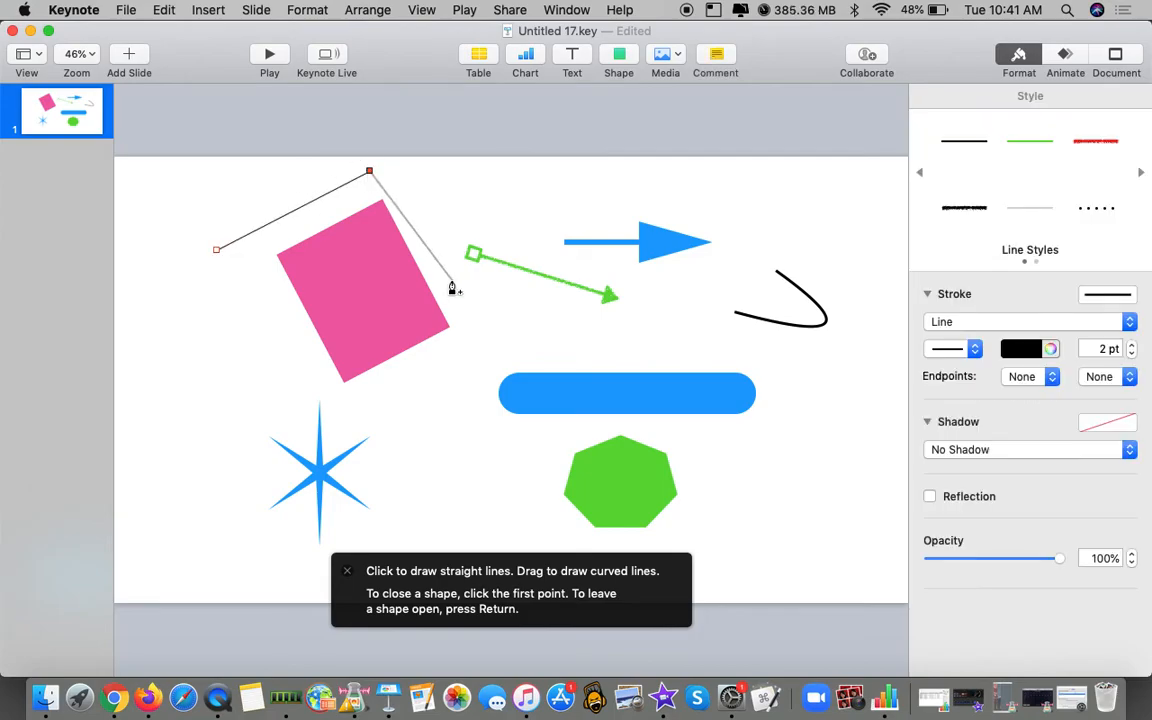
pyautogui.click(453, 282)
pyautogui.click(453, 411)
pyautogui.click(584, 428)
pyautogui.click(741, 467)
pyautogui.click(798, 372)
pyautogui.click(667, 310)
pyautogui.click(790, 191)
pyautogui.press('Return')
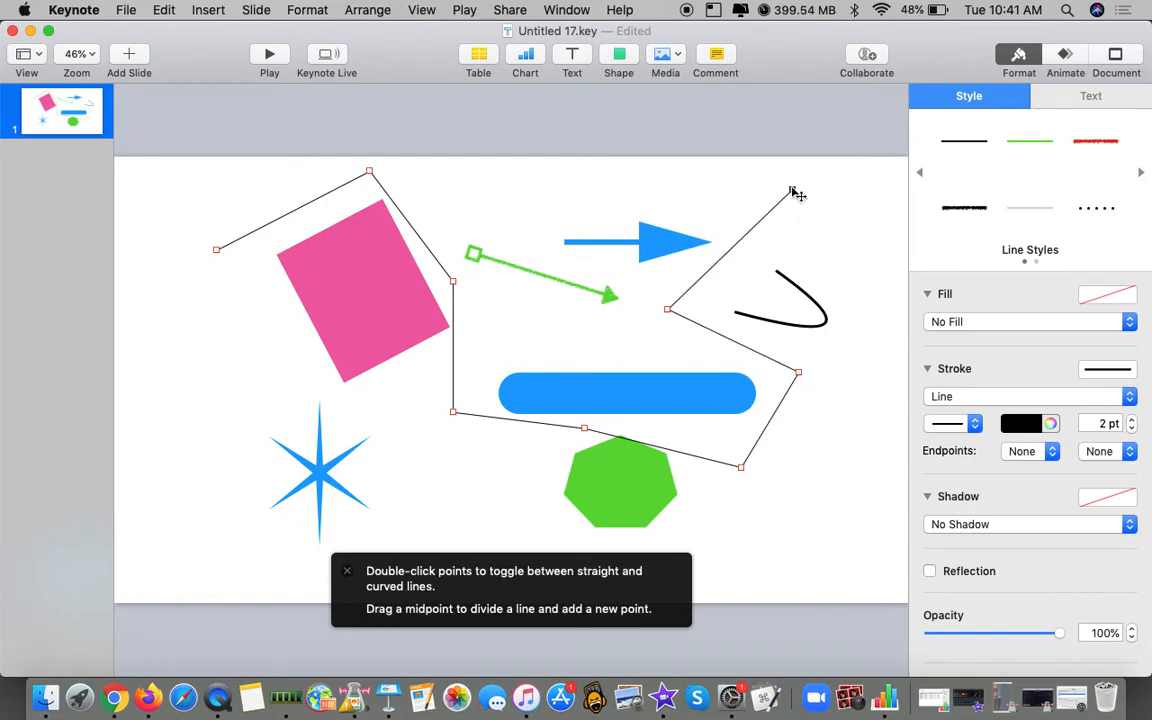
# Step: Convert the zigzag's seven inner points to curves and add a point on its first segment, pulled down onto the pink rectangle
pyautogui.doubleClick(369, 172)
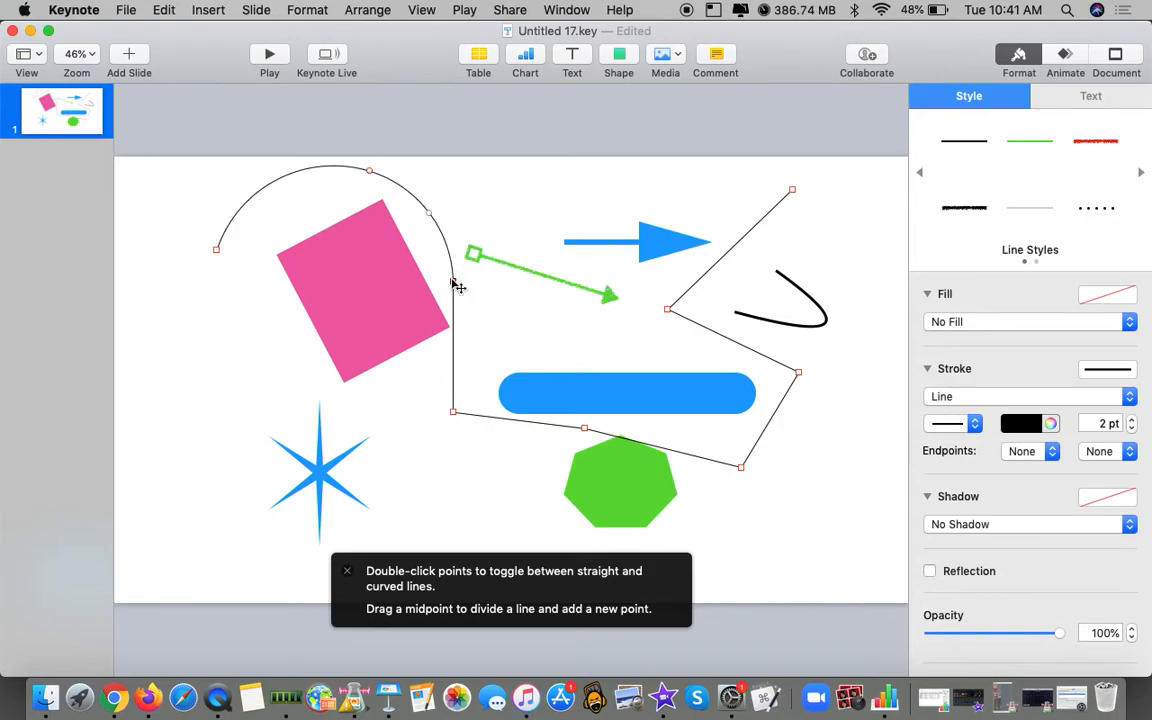
pyautogui.doubleClick(453, 411)
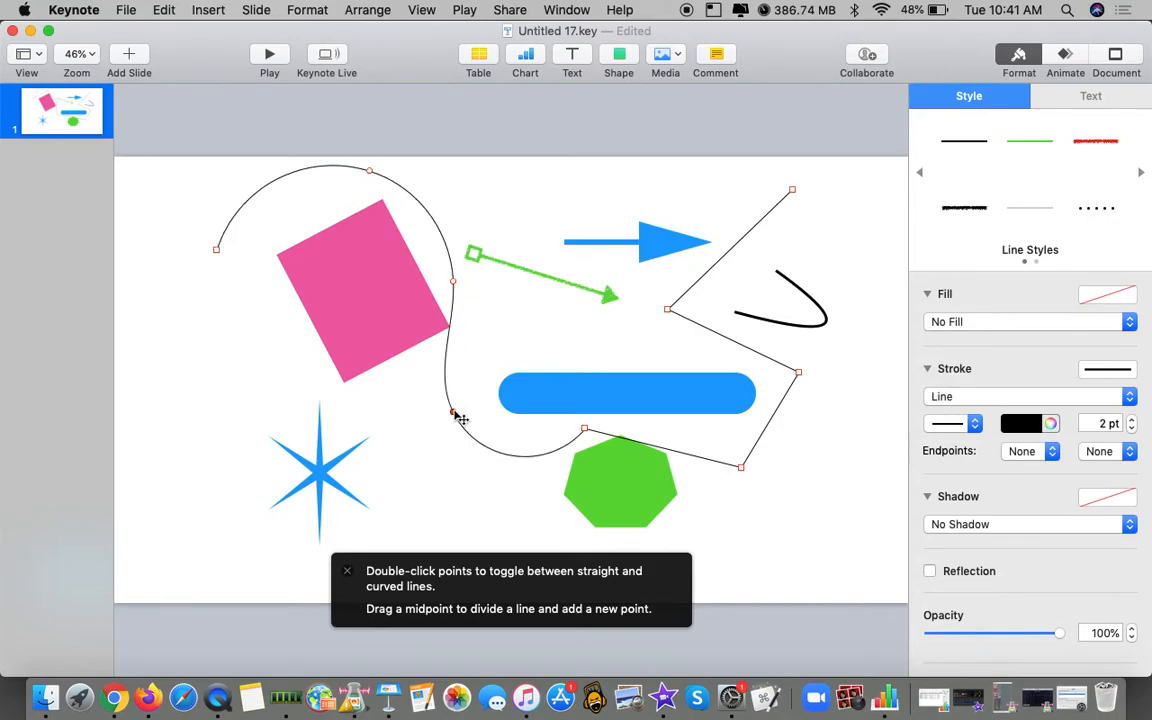
pyautogui.doubleClick(585, 430)
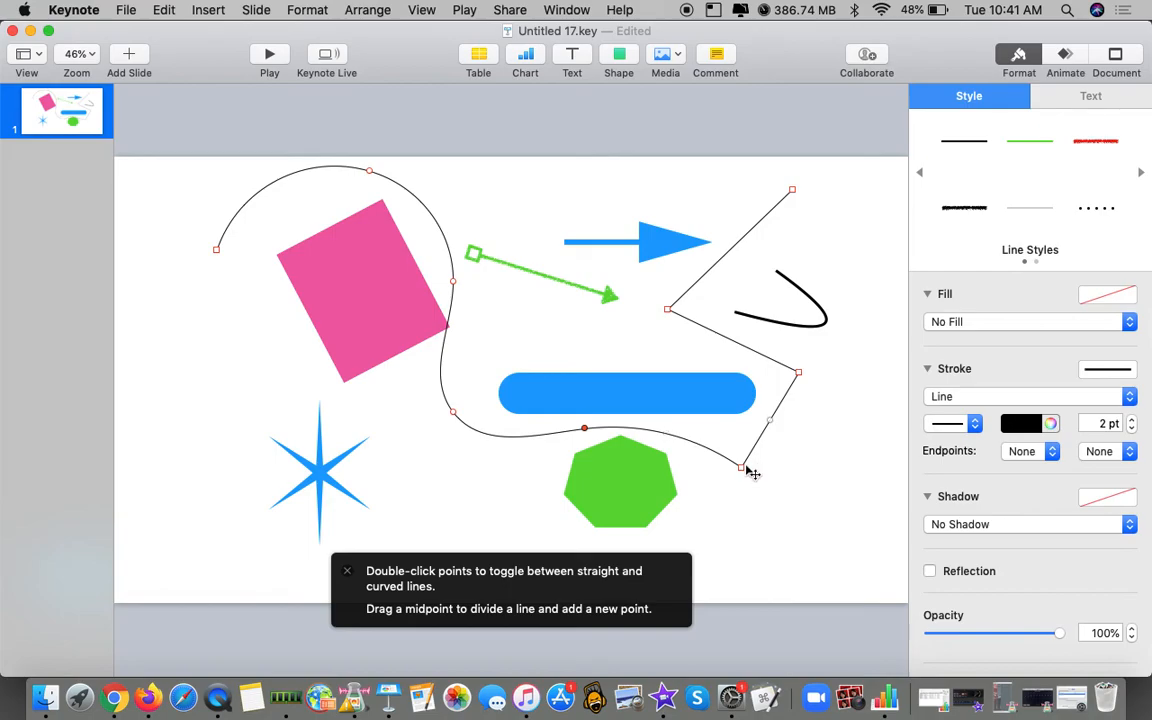
pyautogui.doubleClick(741, 467)
pyautogui.doubleClick(798, 372)
pyautogui.doubleClick(667, 310)
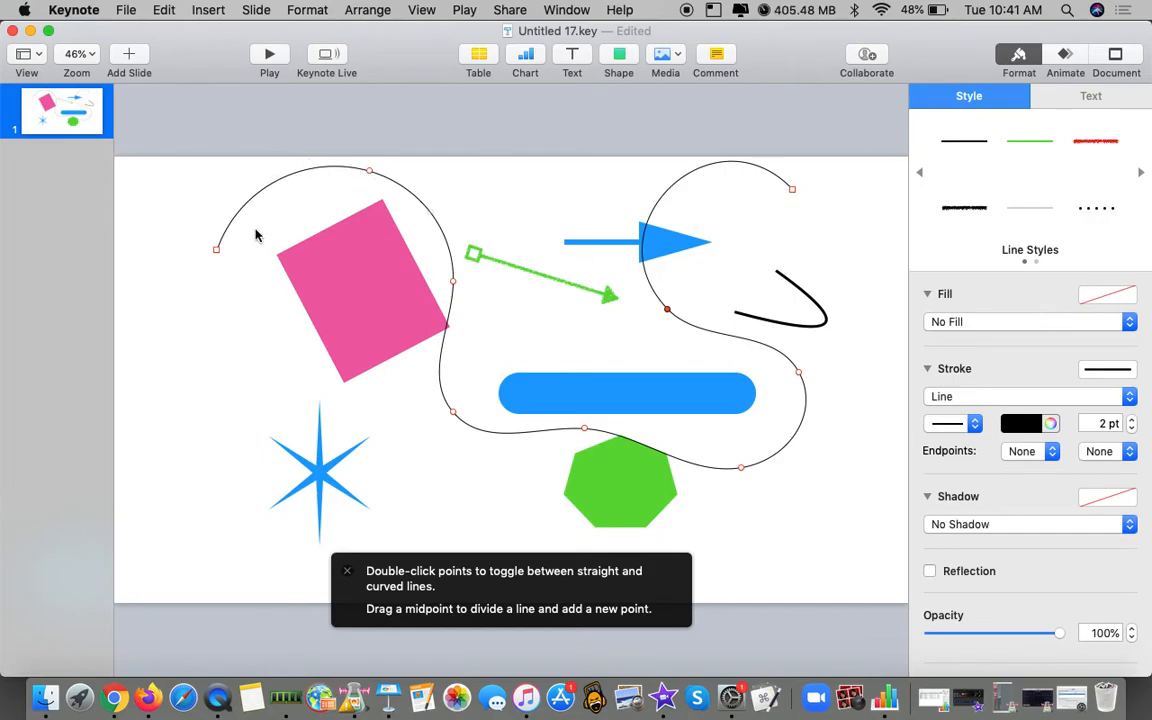
pyautogui.moveTo(278, 181); pyautogui.dragTo(284, 314)
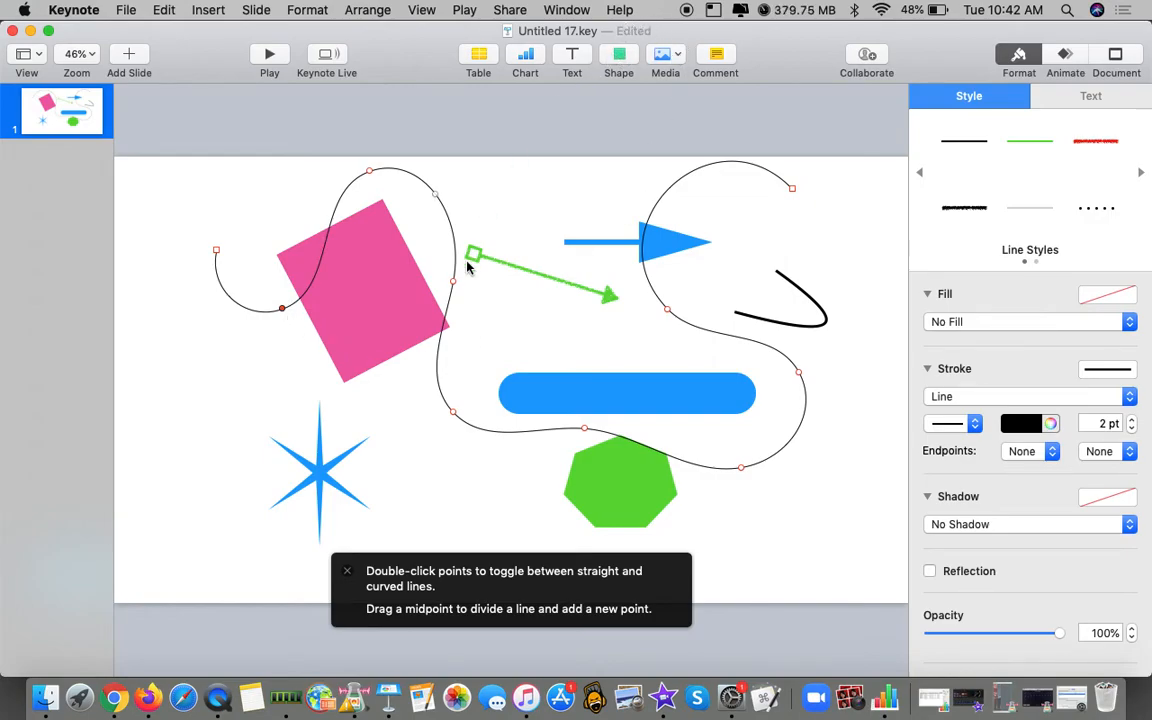
# Step: Fill the rotated pink rectangle with solid green
pyautogui.click(359, 299)
pyautogui.click(380, 247)
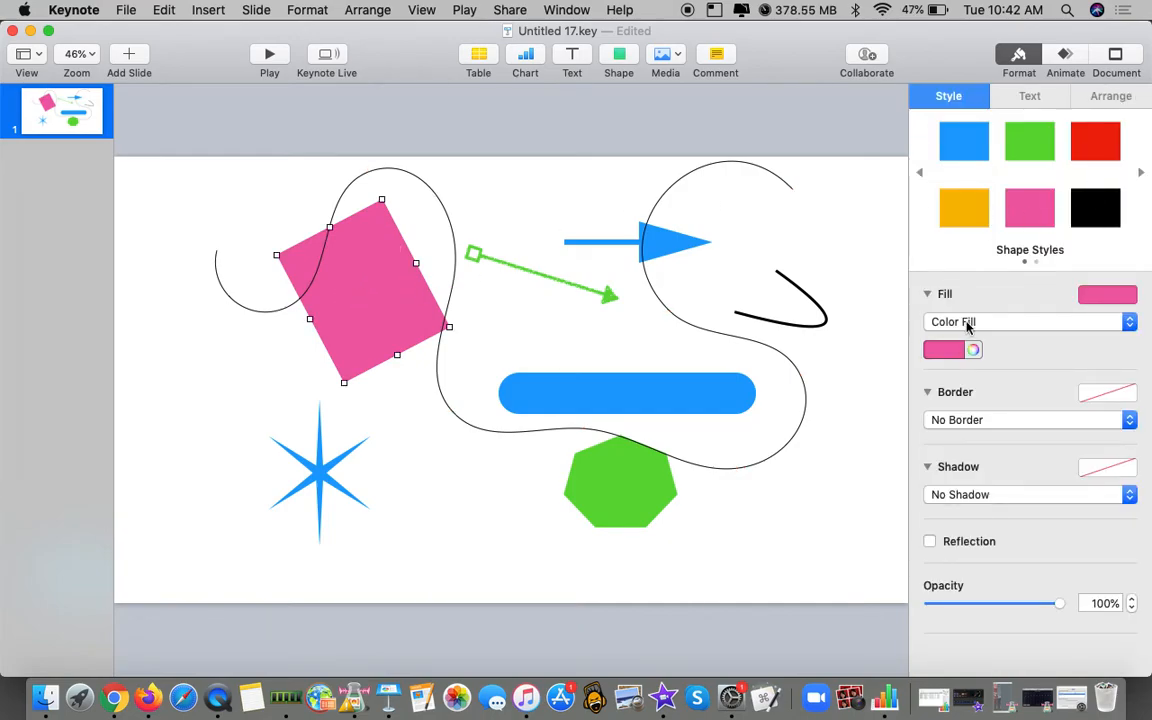
pyautogui.click(941, 352)
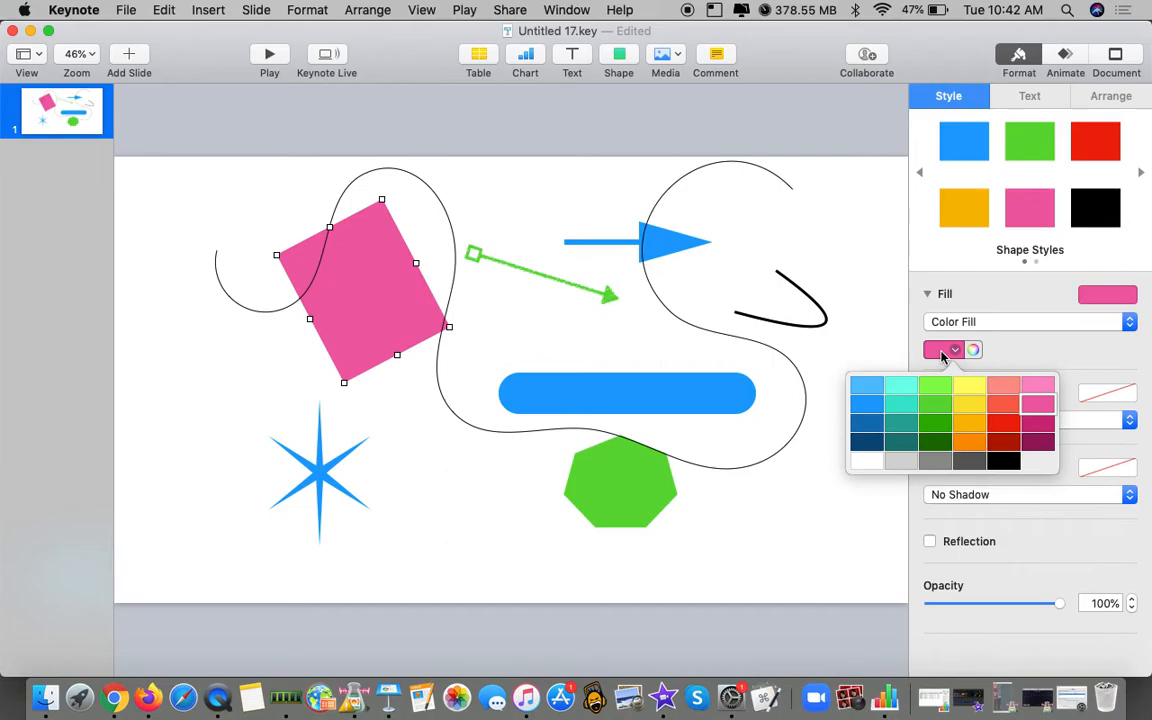
pyautogui.click(929, 410)
# Step: Give the rotated rectangle a gradient fill from yellow to dark blue at an angle of 269.4°
pyautogui.click(953, 322)
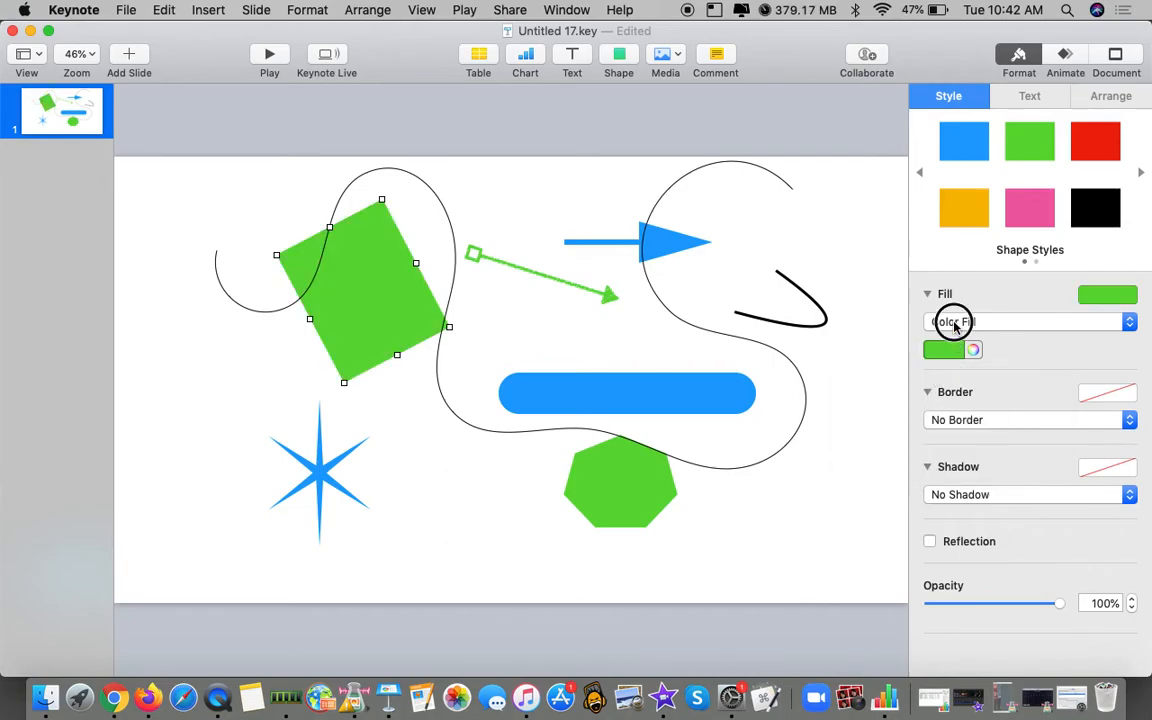
pyautogui.click(955, 337)
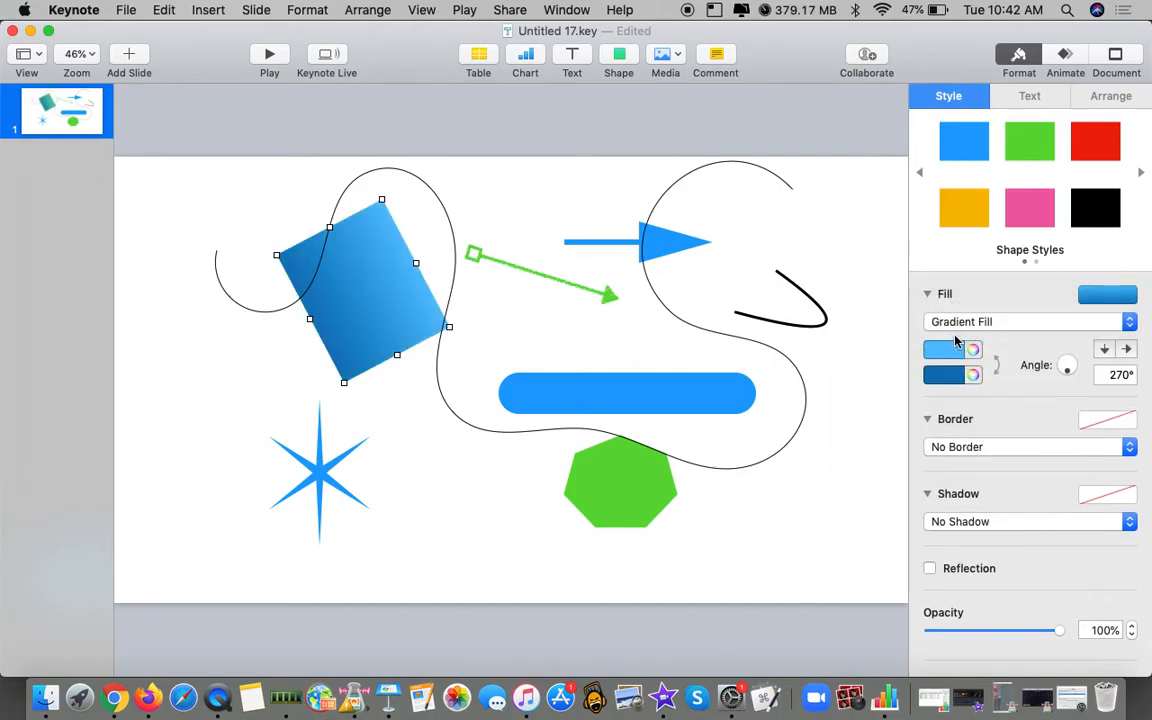
pyautogui.click(952, 349)
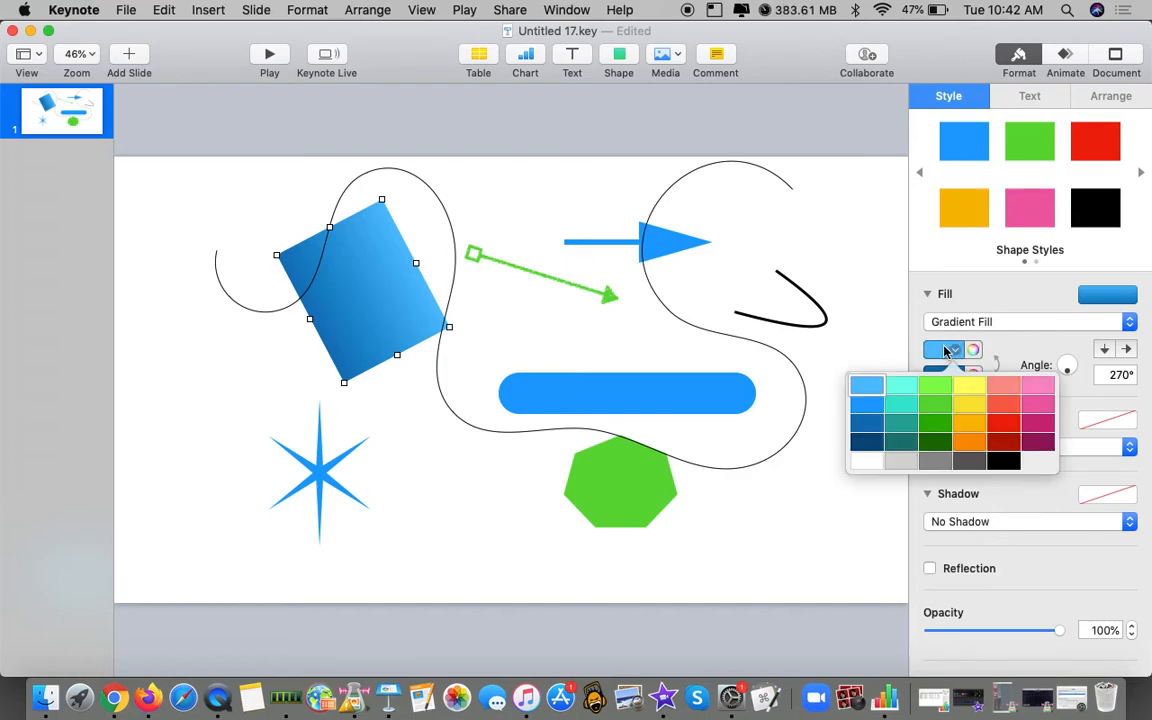
pyautogui.click(963, 389)
pyautogui.moveTo(1066, 366); pyautogui.dragTo(1068, 414)
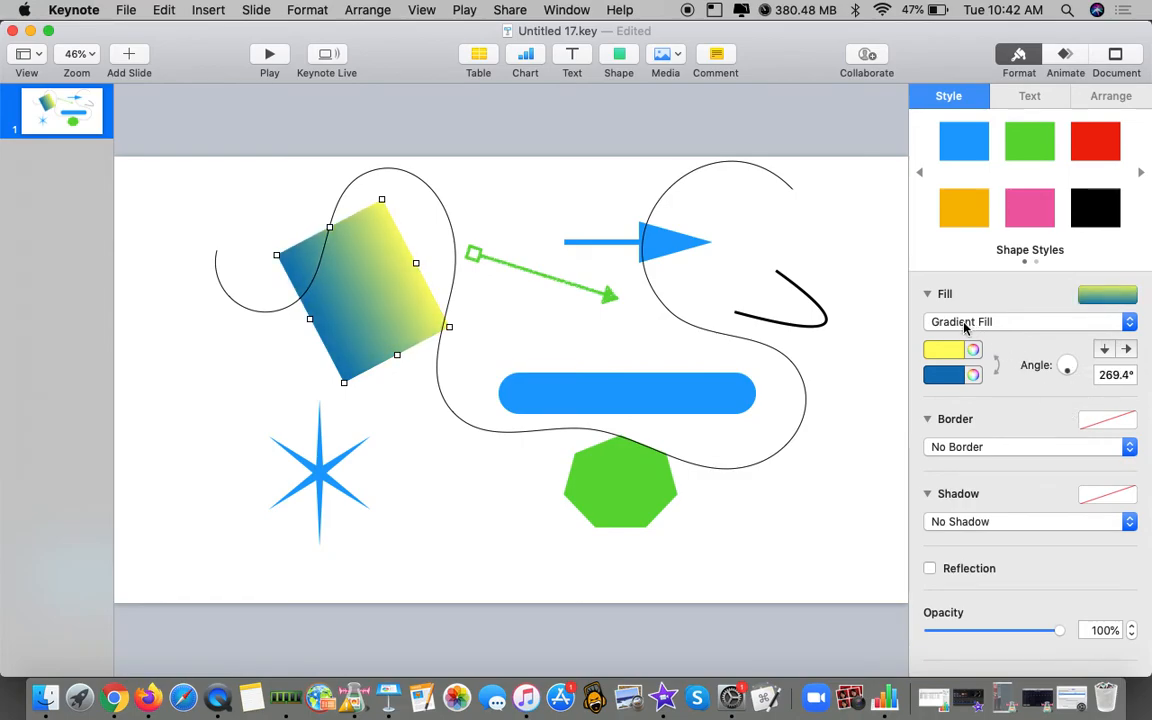
# Step: Give the rotated rectangle an image fill using the recent file Screen Shot 2020-04-17 at 8.08.52 PM.png
pyautogui.click(966, 322)
pyautogui.click(958, 353)
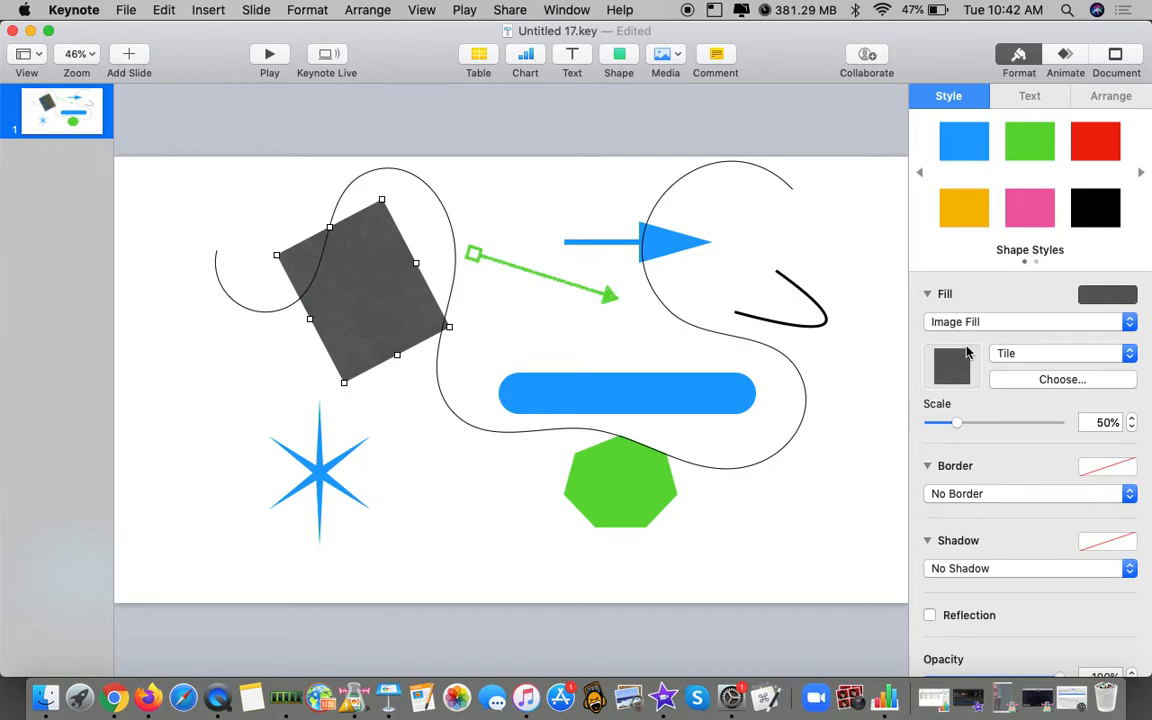
pyautogui.click(1030, 353)
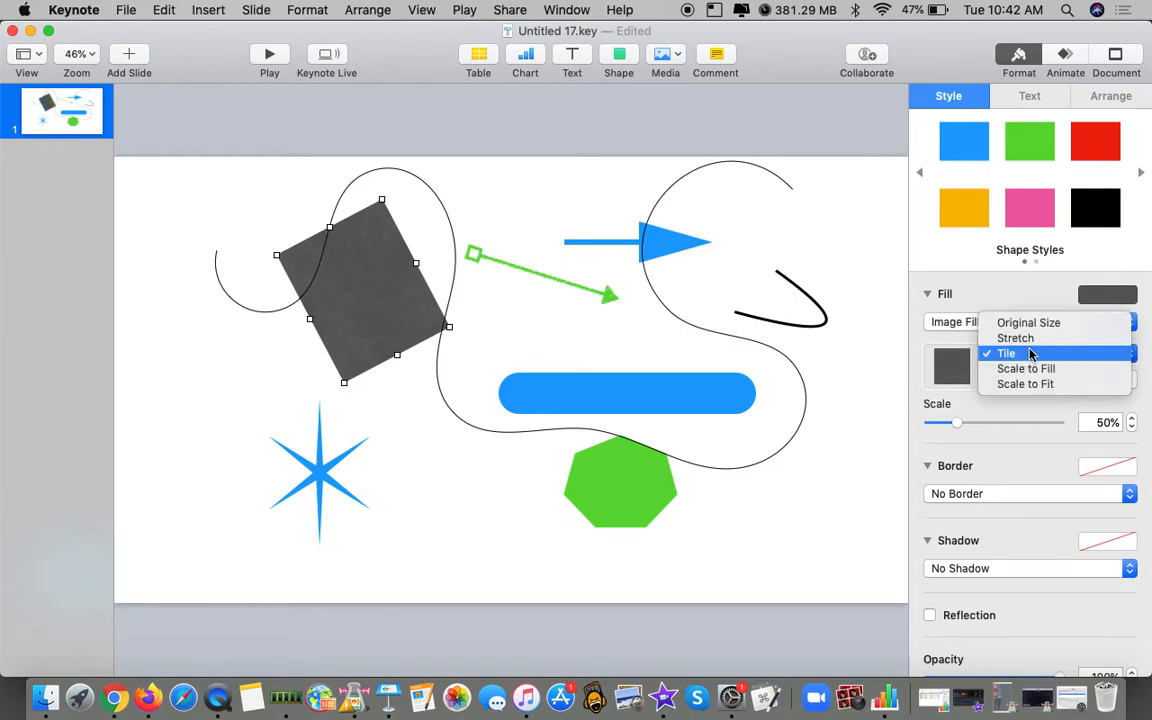
pyautogui.click(1030, 353)
pyautogui.click(1040, 381)
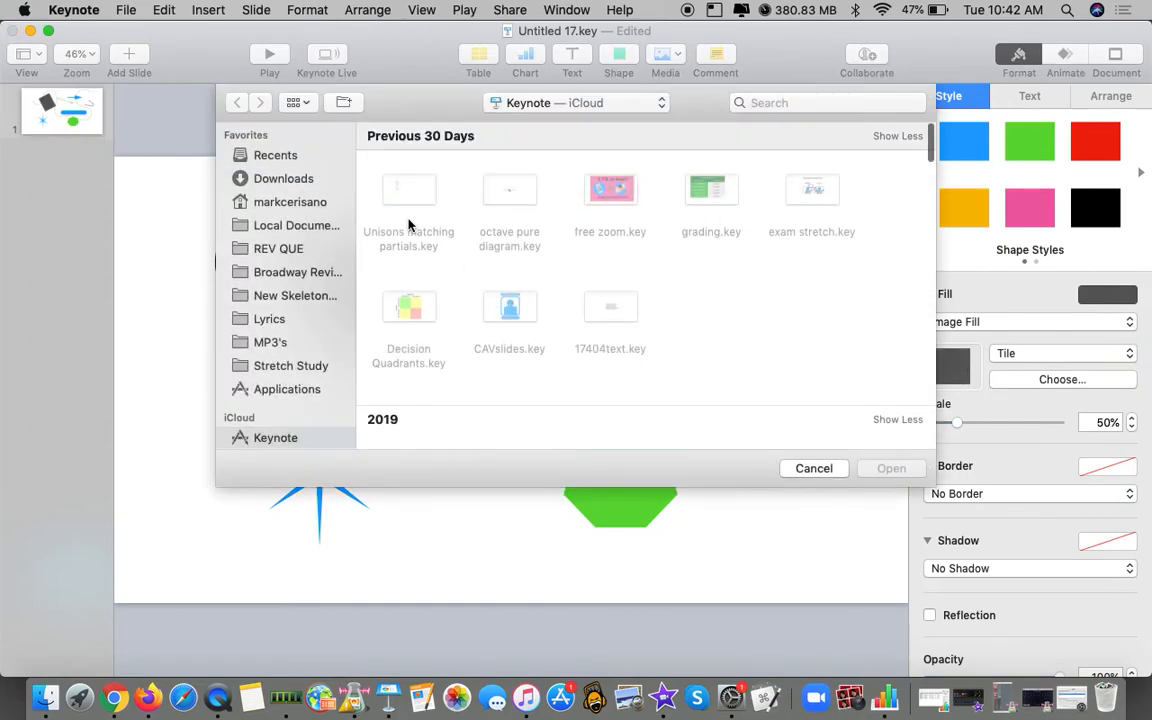
pyautogui.click(257, 155)
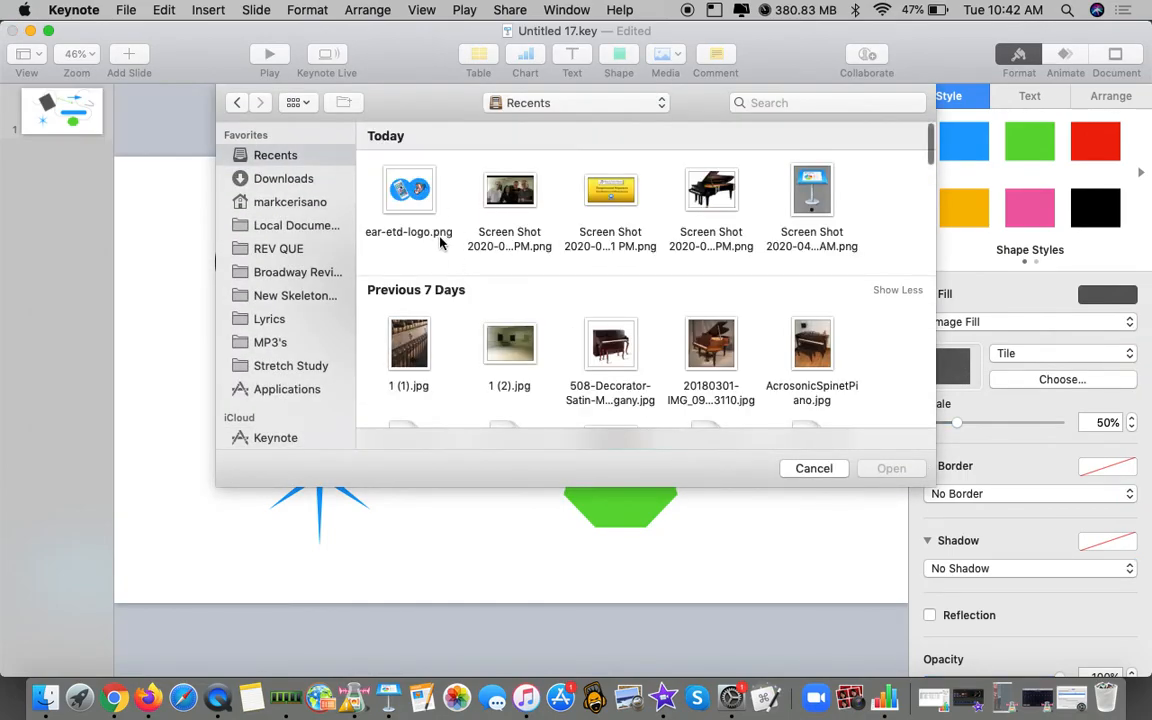
pyautogui.click(509, 199)
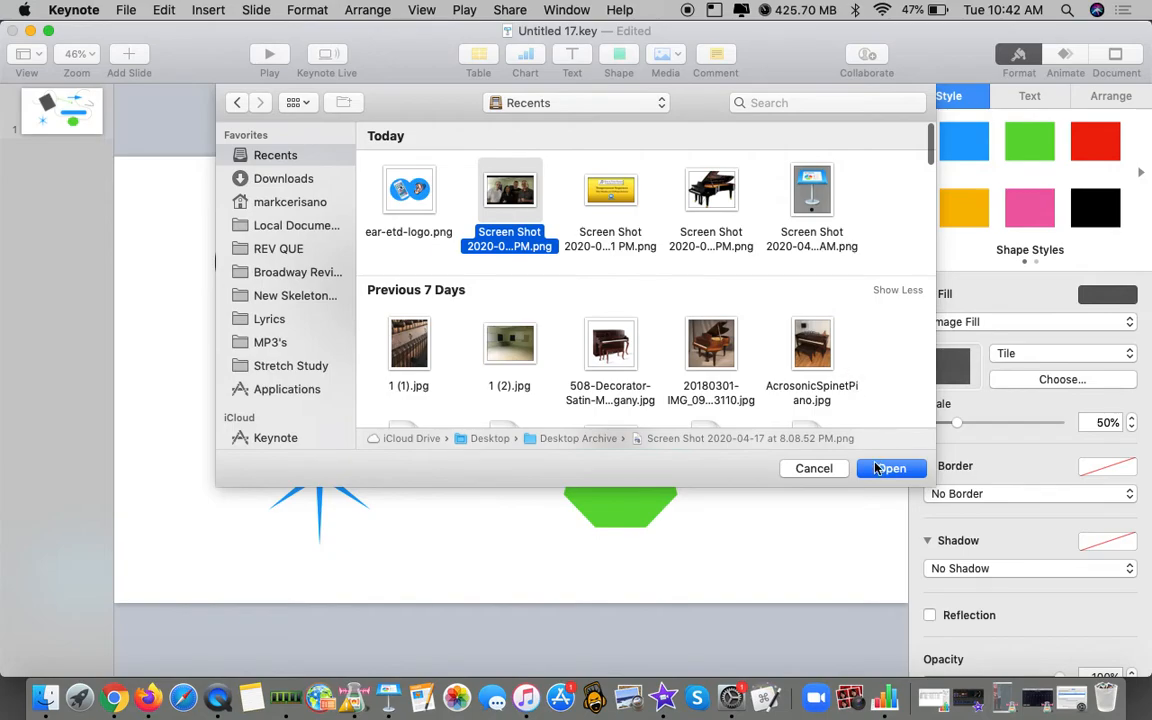
pyautogui.click(889, 468)
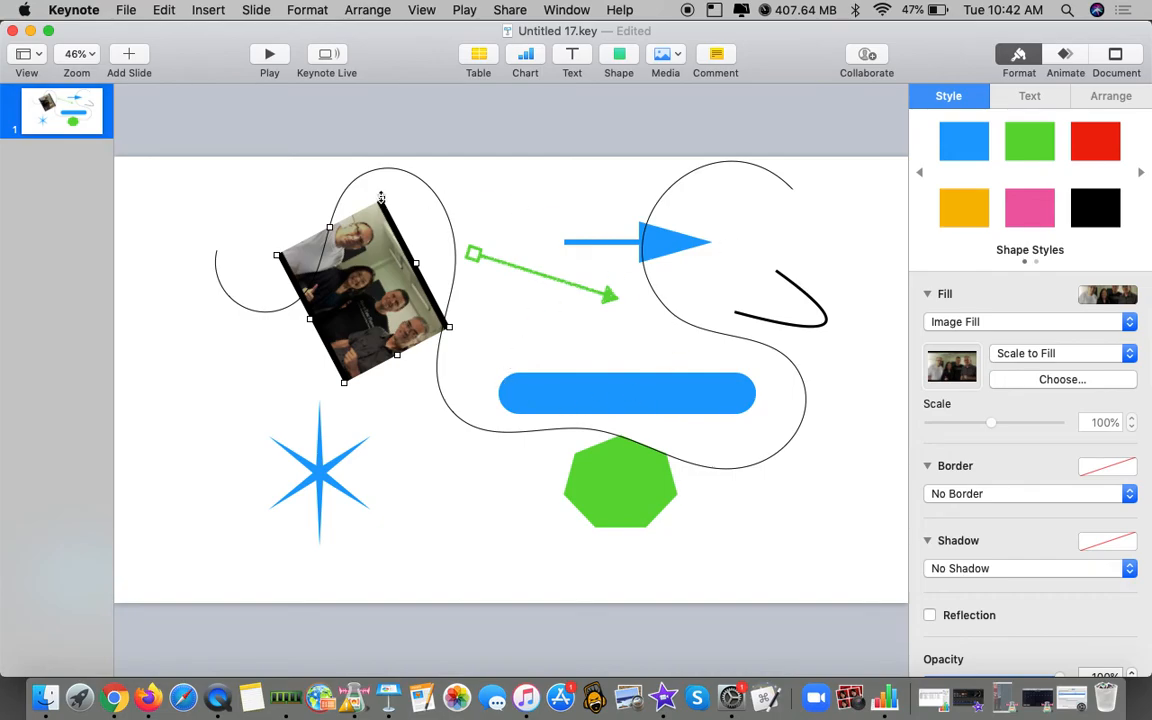
# Step: Draw a closed eight-point freeform shape with straight sides across the blue bar and green heptagon using the Pen tool
pyautogui.click(614, 57)
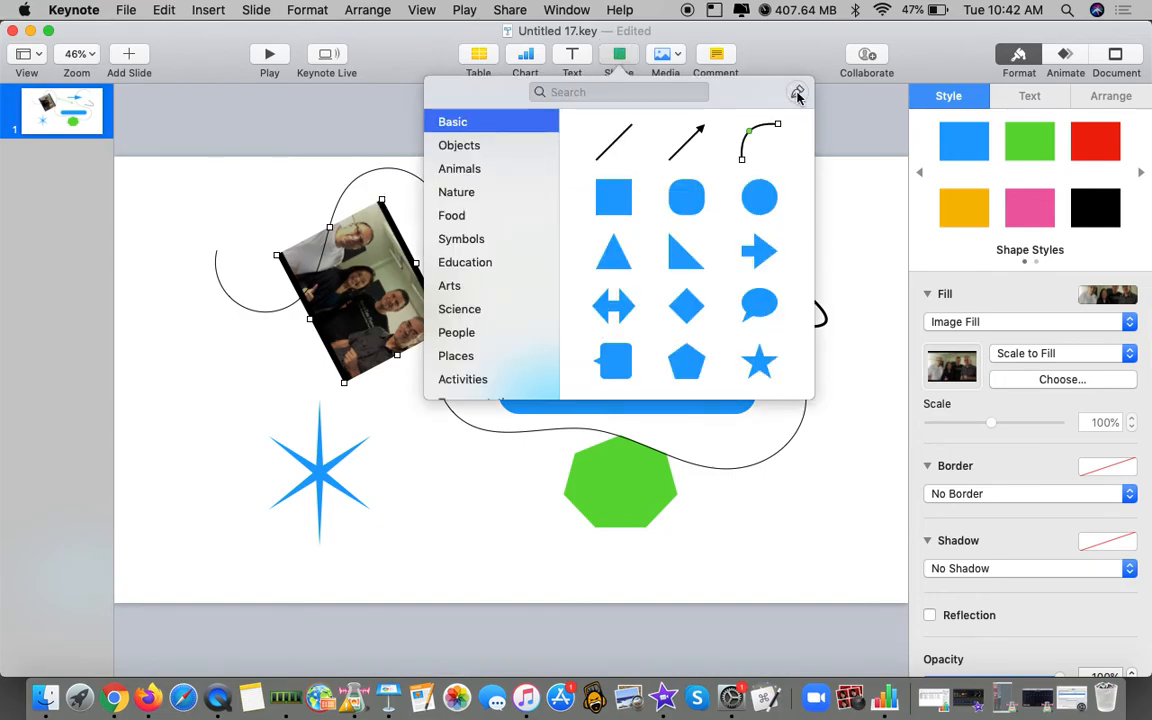
pyautogui.click(796, 95)
pyautogui.click(440, 491)
pyautogui.click(405, 438)
pyautogui.click(471, 372)
pyautogui.click(508, 457)
pyautogui.click(579, 296)
pyautogui.click(694, 368)
pyautogui.click(593, 440)
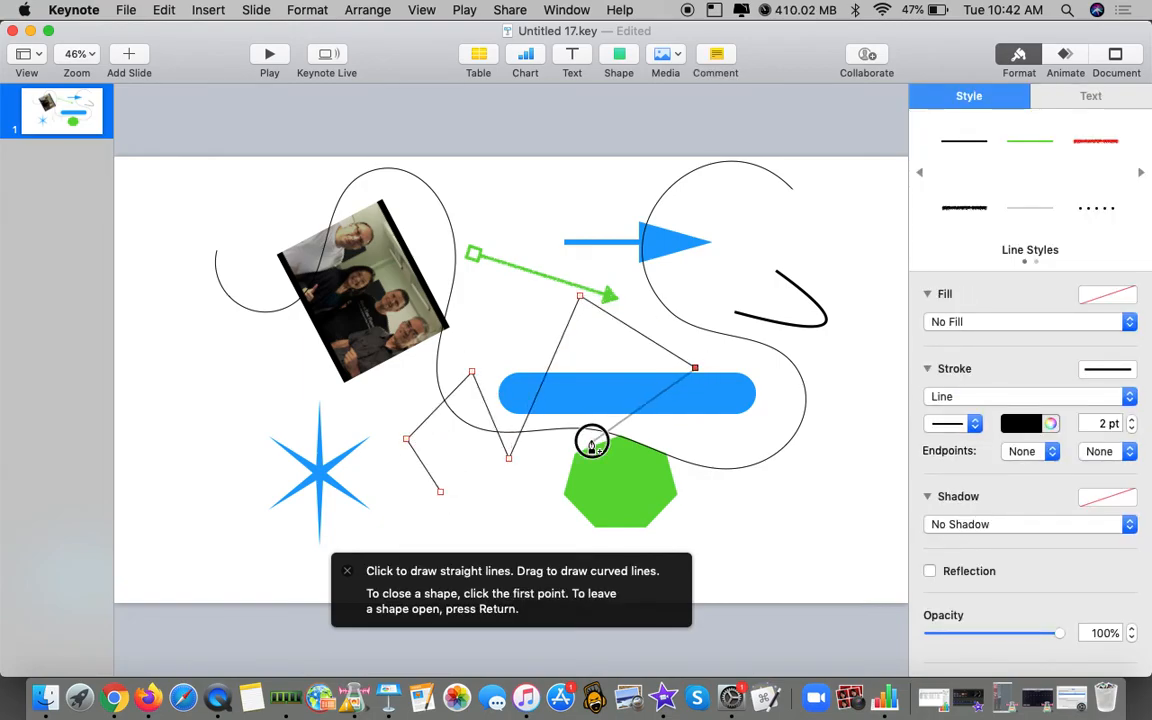
pyautogui.click(643, 495)
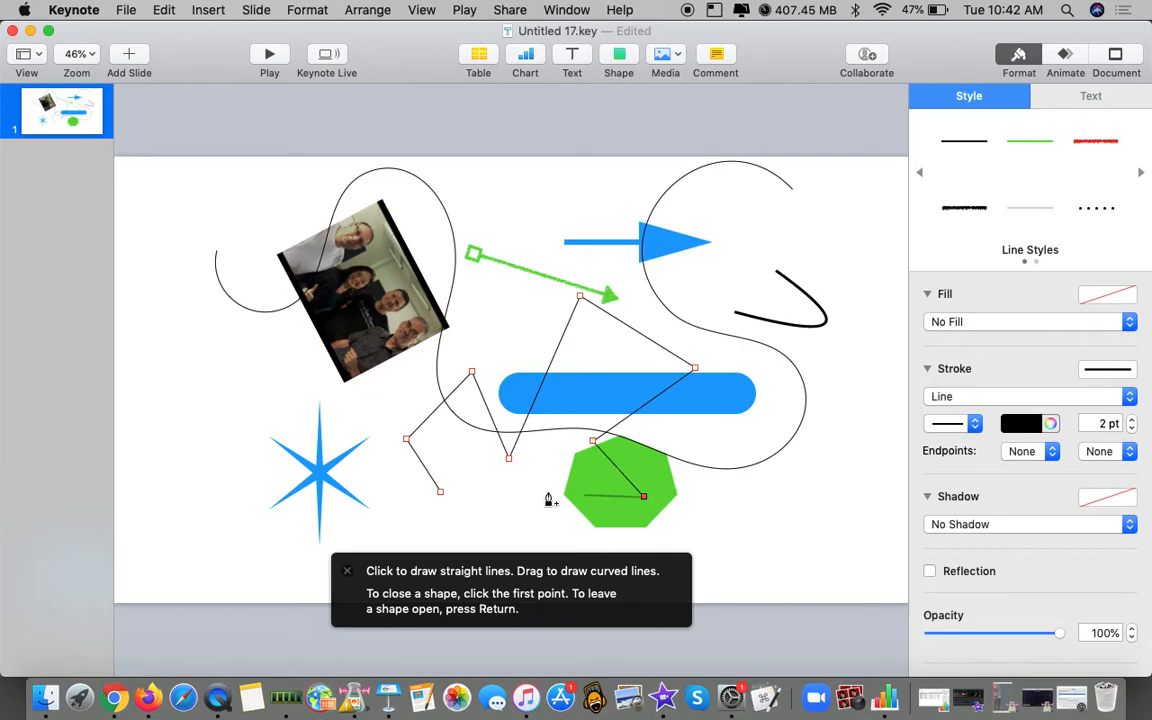
pyautogui.click(440, 494)
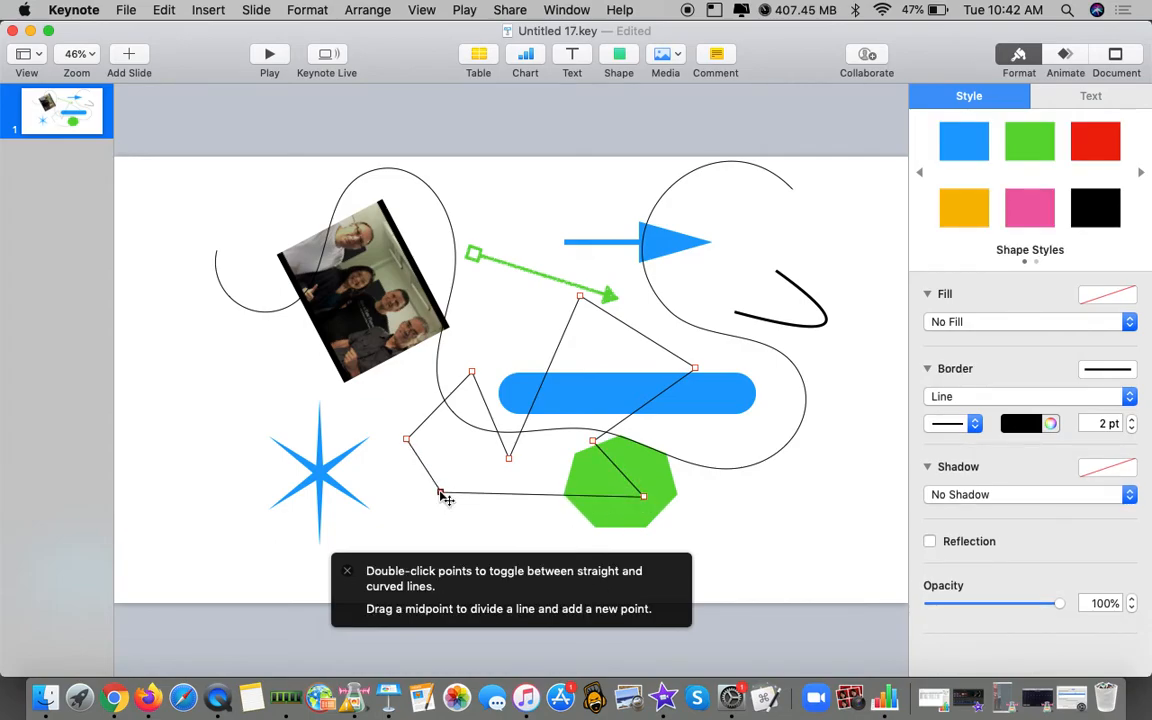